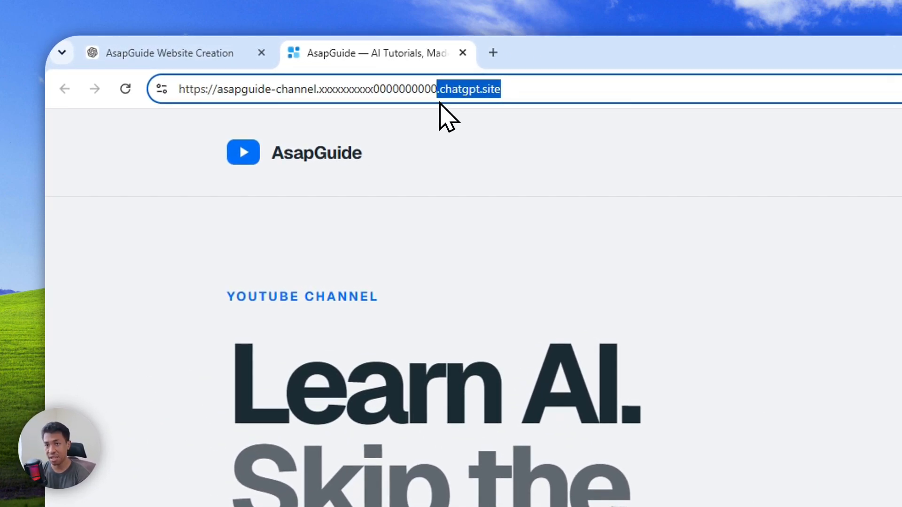
Step: Inspect the published AsapGuide site's chatgpt.site address and its homepage
triple_click(518, 89)
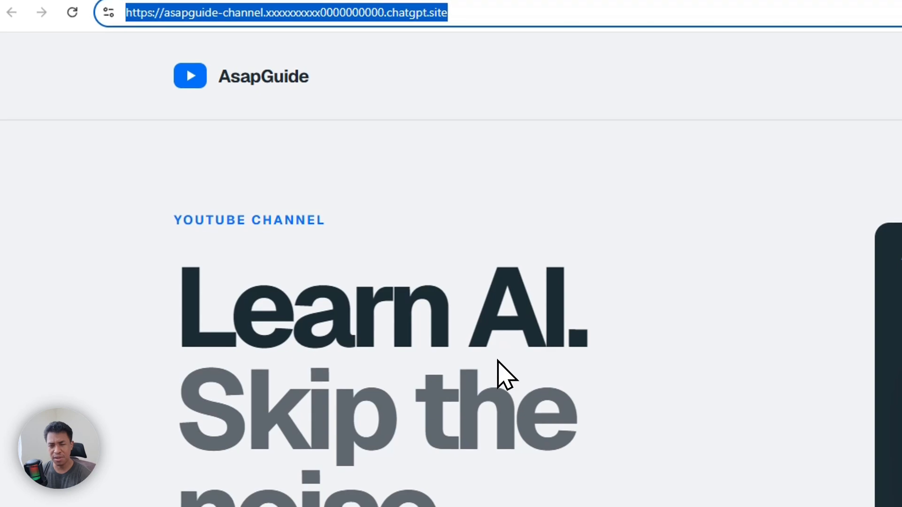
left_click(496, 5)
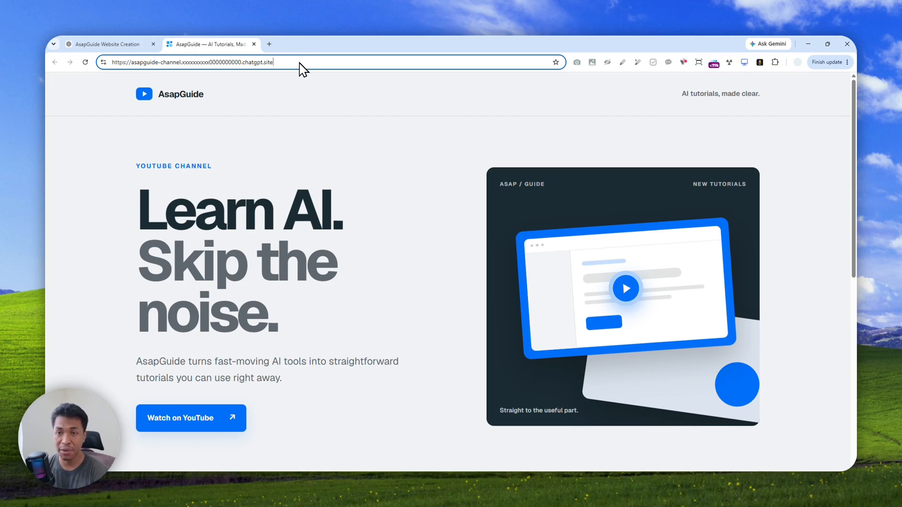
scroll(303, 108, "down", 2)
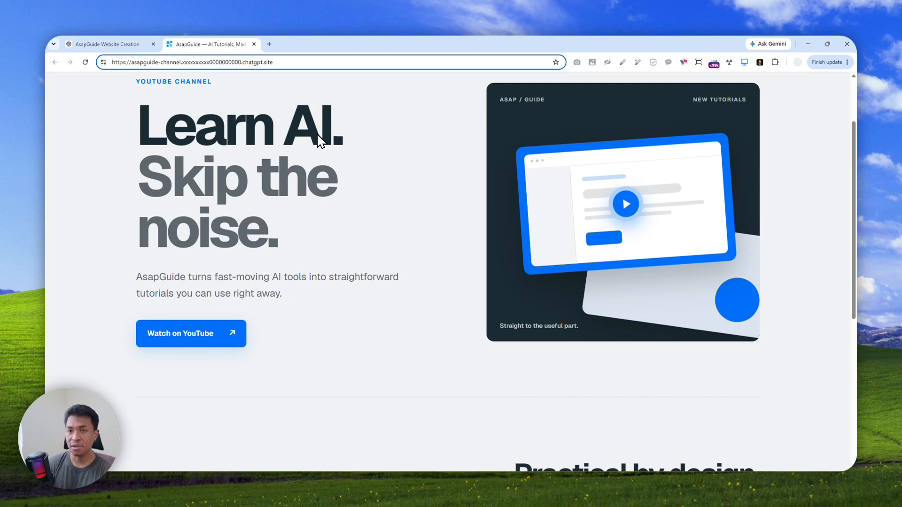
Step: Open the domain registrar sites namecheap.com and godaddy.com in separate new browser tabs
left_click(270, 37)
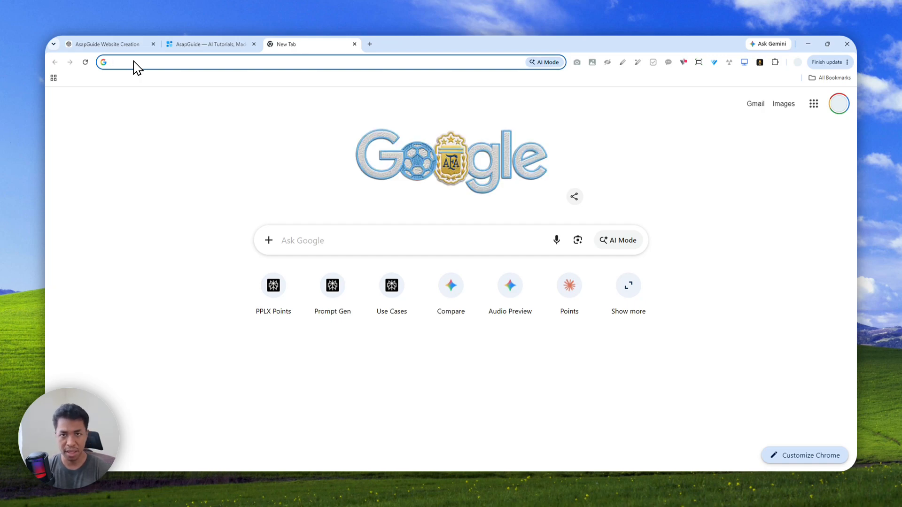
type("namecheap.com")
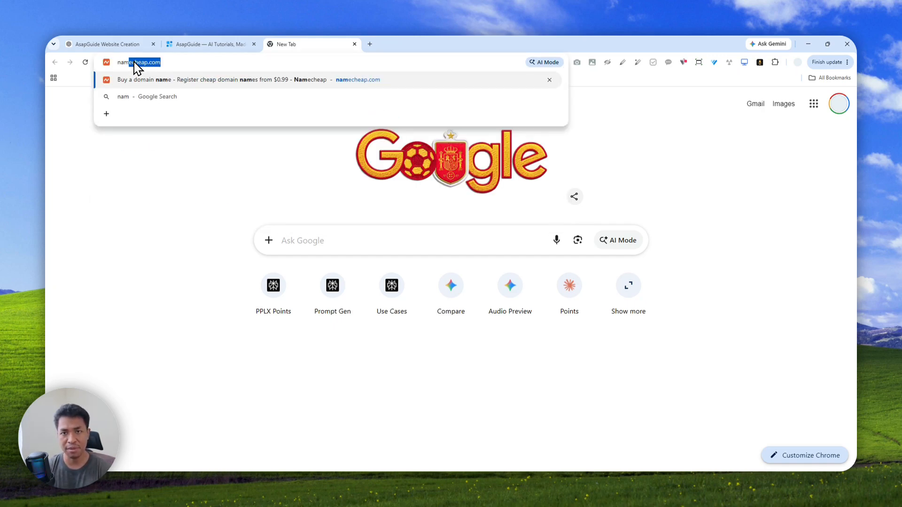
key("Return")
left_click(185, 84)
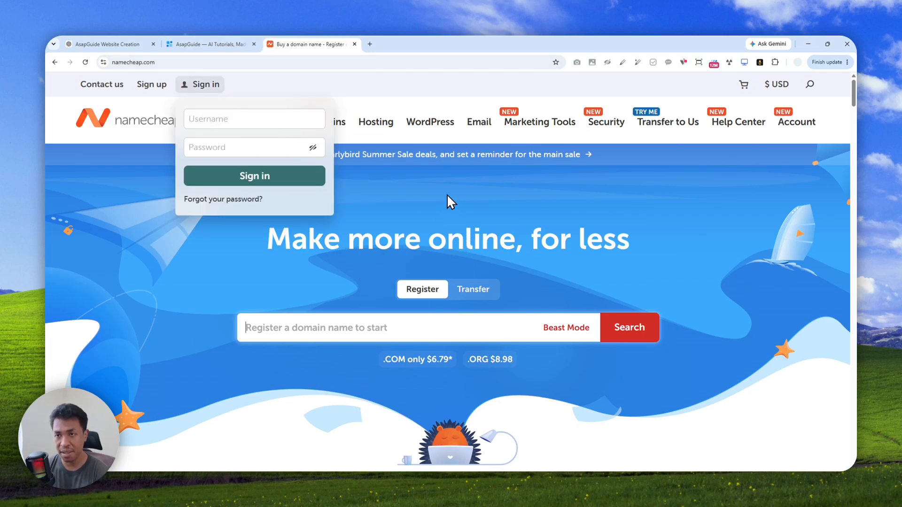
left_click(370, 44)
type("godadd")
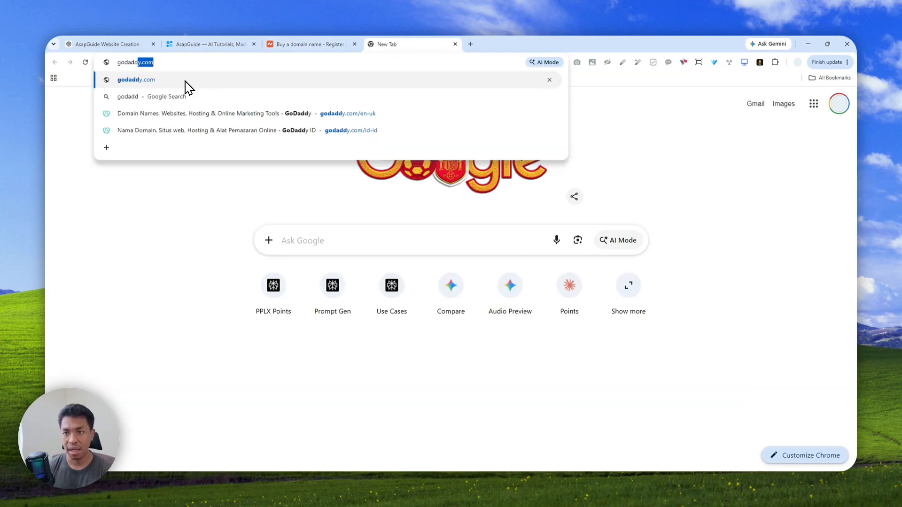
left_click(187, 82)
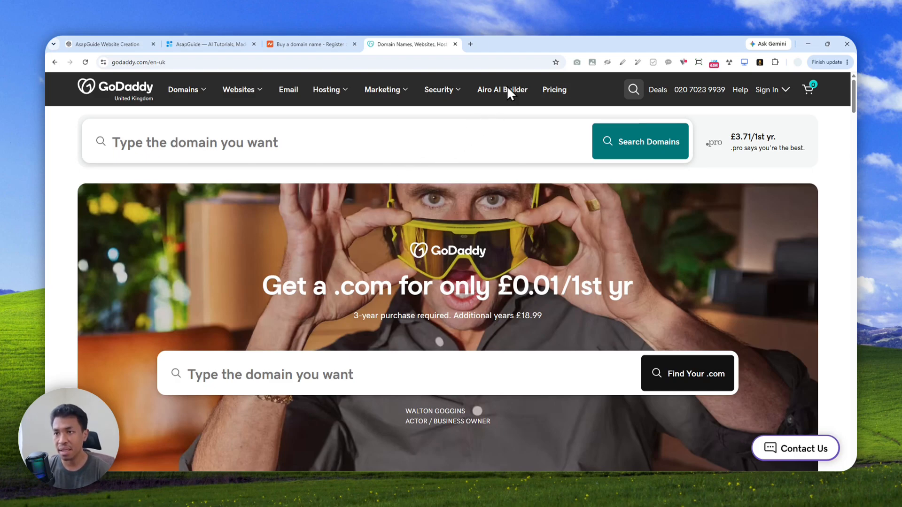
Step: Open the cloudflare.com homepage in another new browser tab
left_click(470, 43)
type("cl")
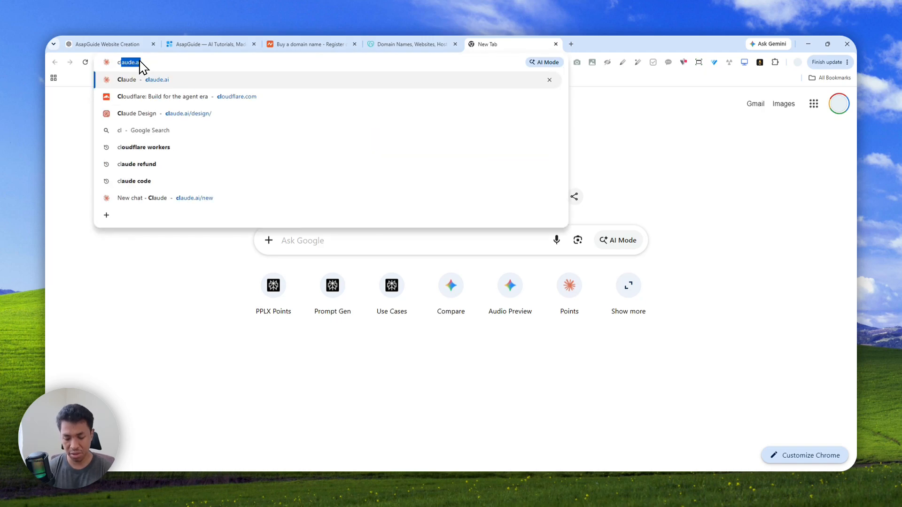
type("ou")
key("Return")
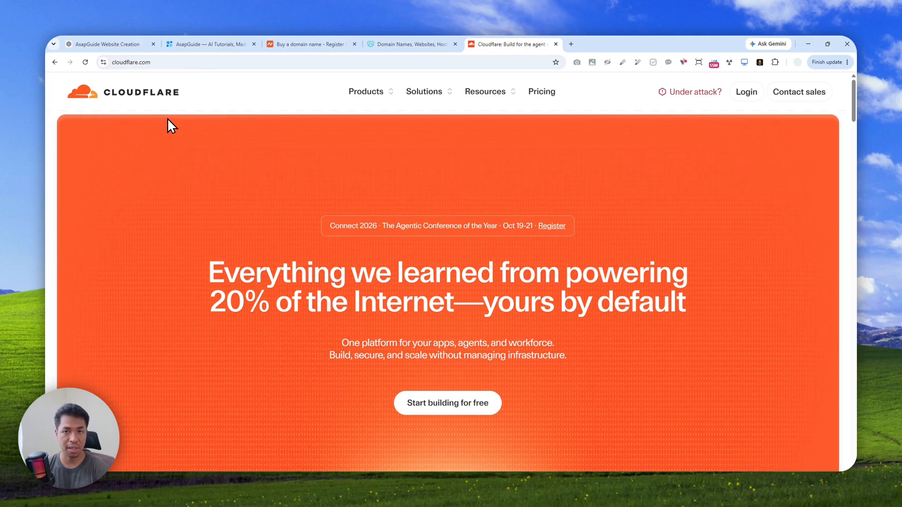
Step: Look over the Namecheap and GoDaddy pages once more and return to the Cloudflare page
left_click(311, 44)
left_click(399, 43)
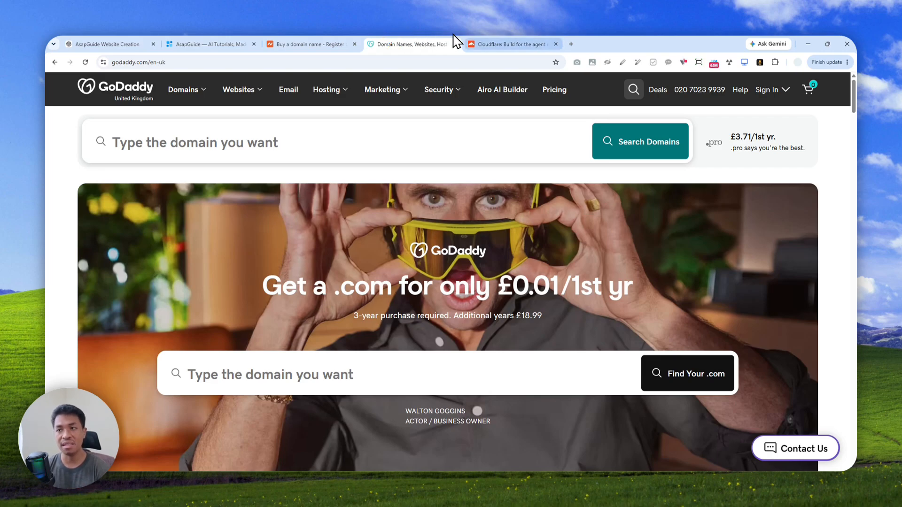
left_click(518, 41)
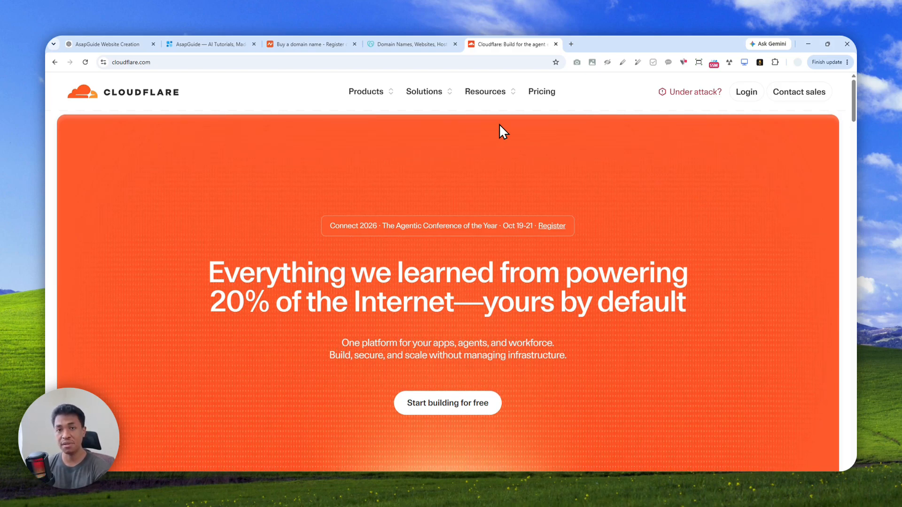
Step: Go to the Cloudflare account dashboard and open the domain registrations page
left_click(738, 94)
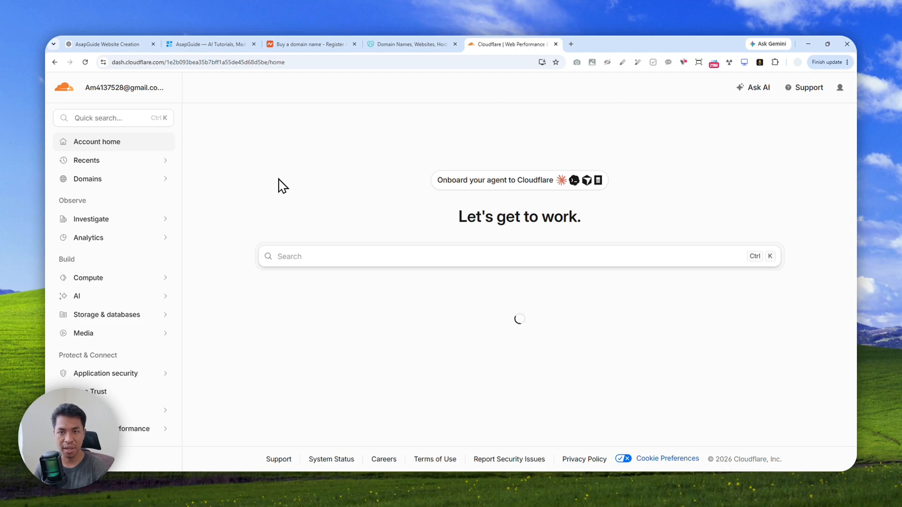
left_click(100, 179)
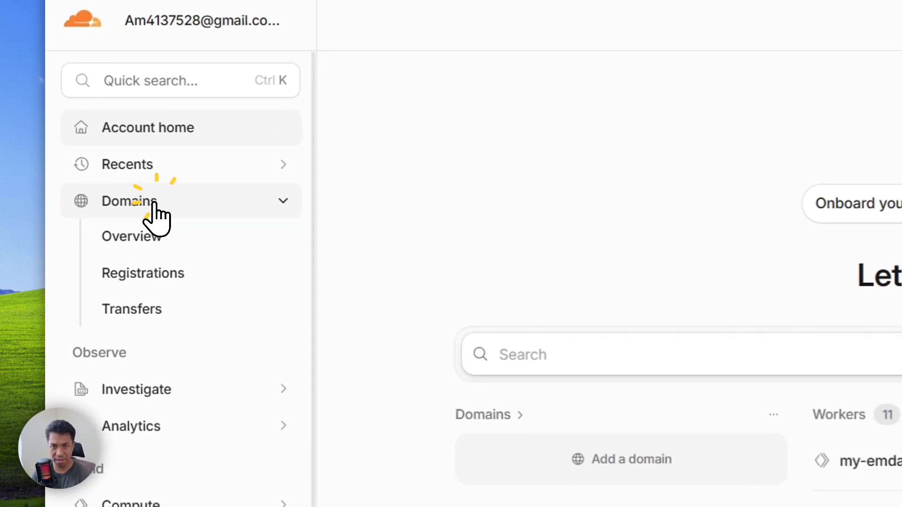
left_click(136, 277)
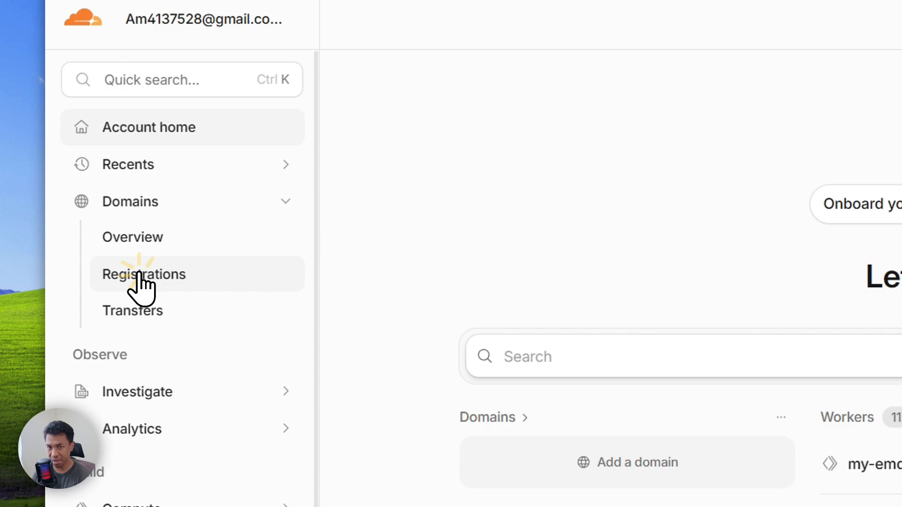
Step: Search for the domain name asapguide.win in Cloudflare's registrations
scroll(612, 273, "down", 2)
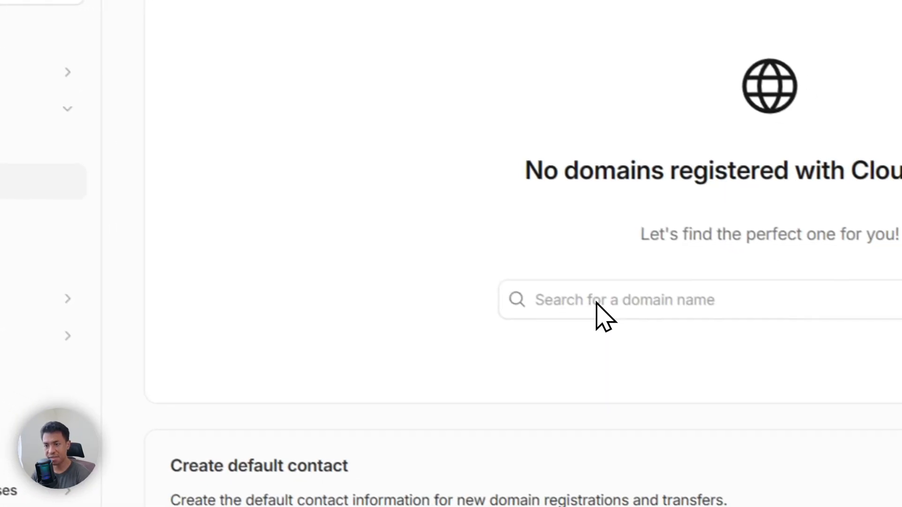
left_click(545, 284)
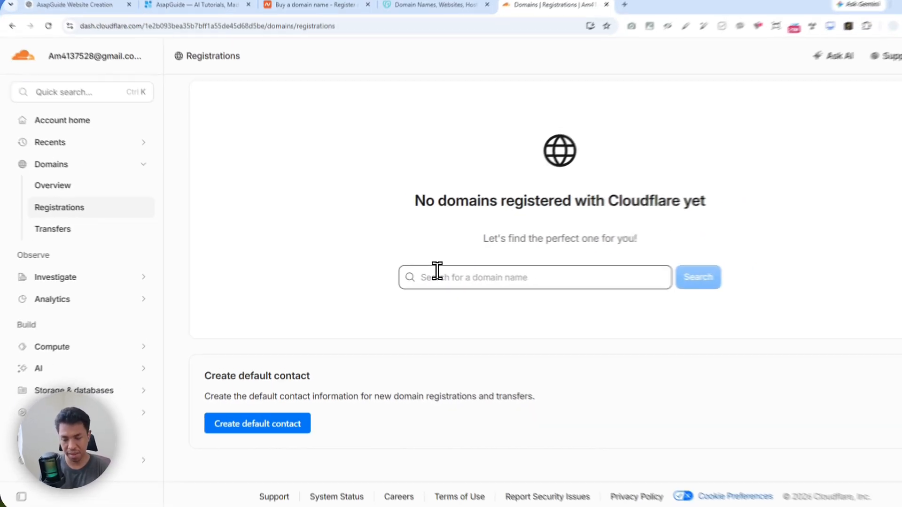
type("asapguide.win")
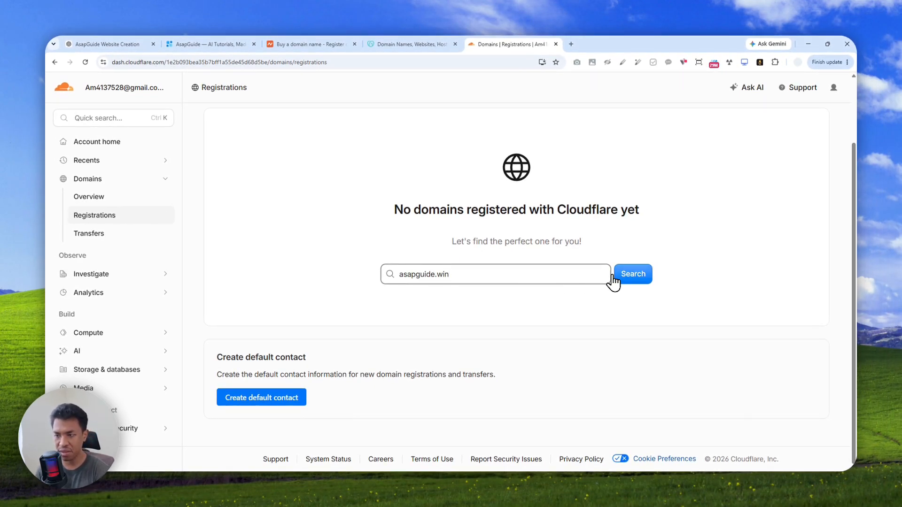
left_click(644, 274)
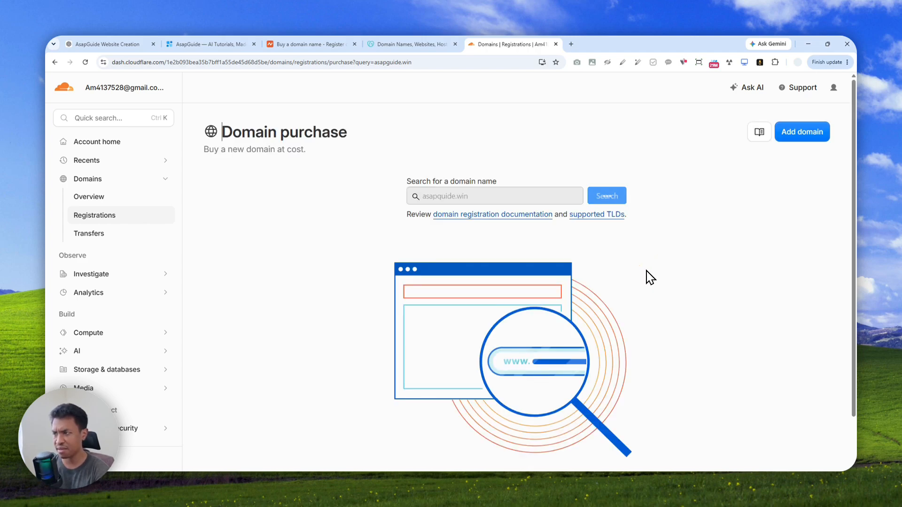
Step: Browse the list of supported TLDs, including niche extensions such as consulting and dentist, and close it
left_click(595, 215)
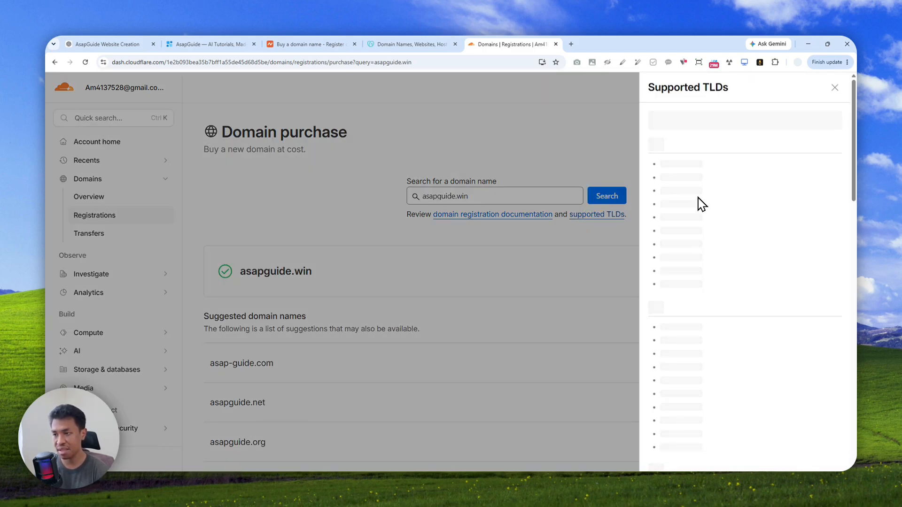
scroll(697, 228, "down", 5)
scroll(699, 233, "down", 10)
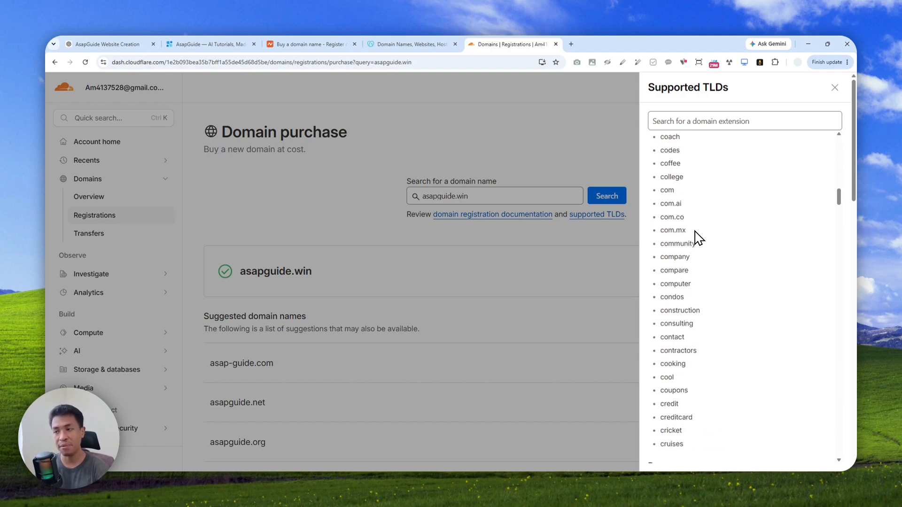
scroll(712, 288, "down", 1)
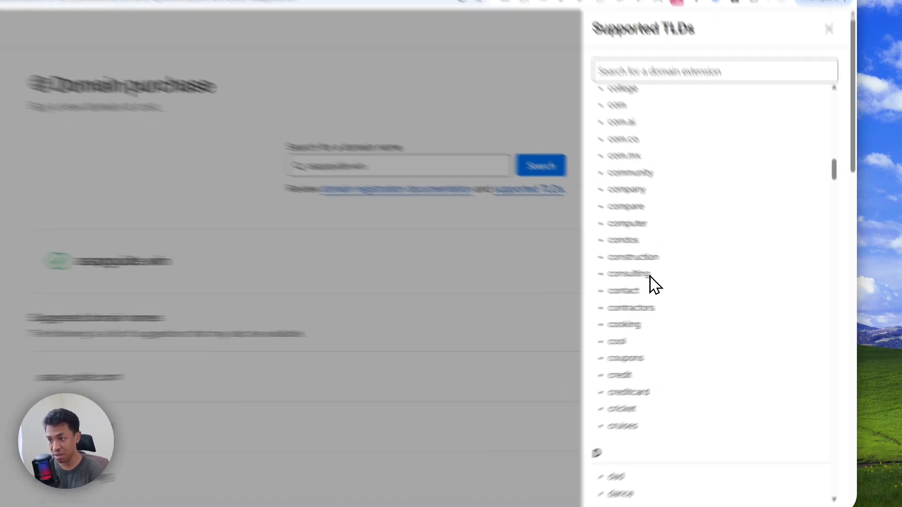
left_click_drag(693, 282, 684, 278)
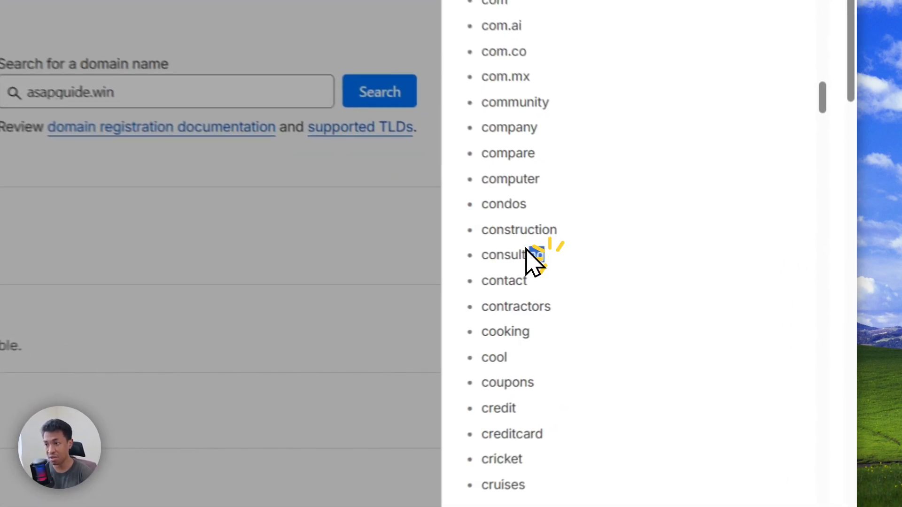
left_click_drag(526, 249, 469, 248)
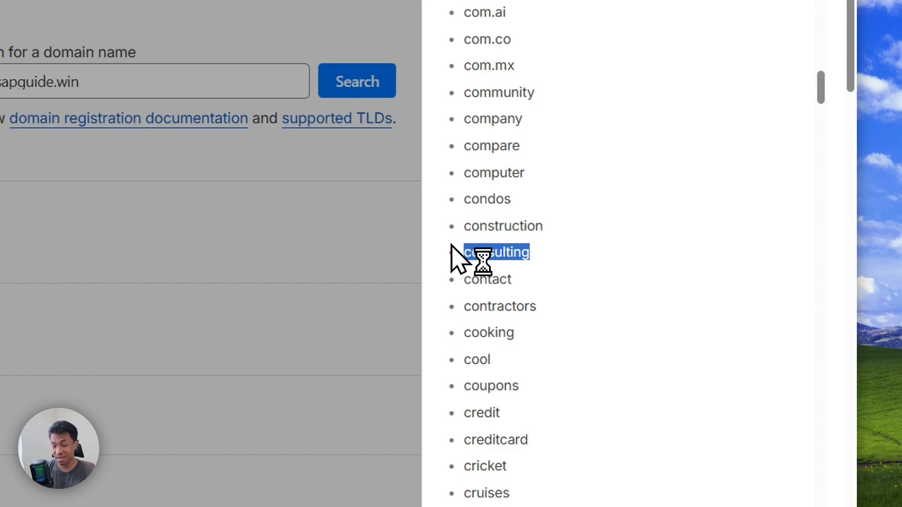
scroll(526, 263, "down", 4)
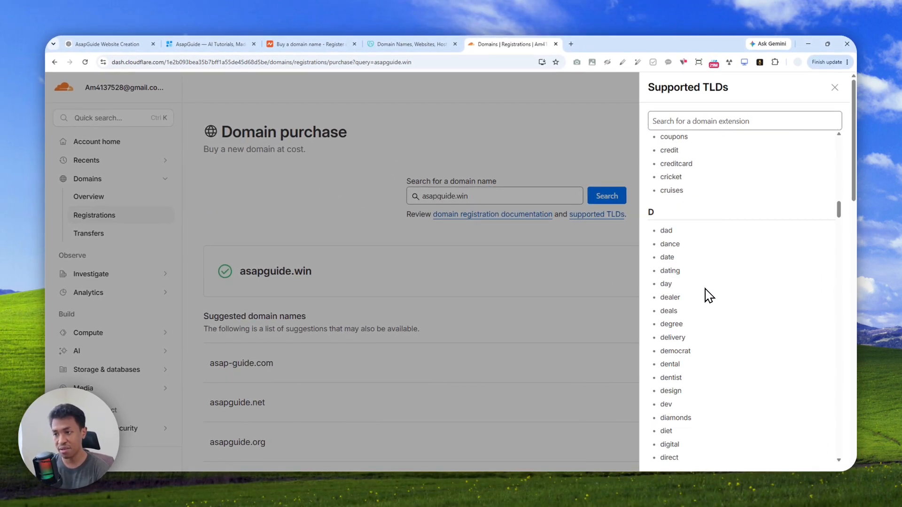
scroll(707, 295, "down", 3)
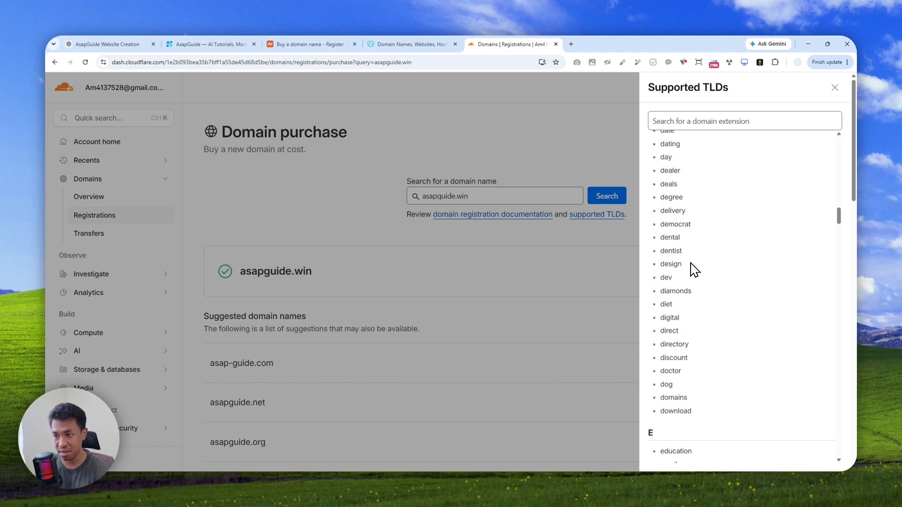
left_click_drag(684, 267, 662, 249)
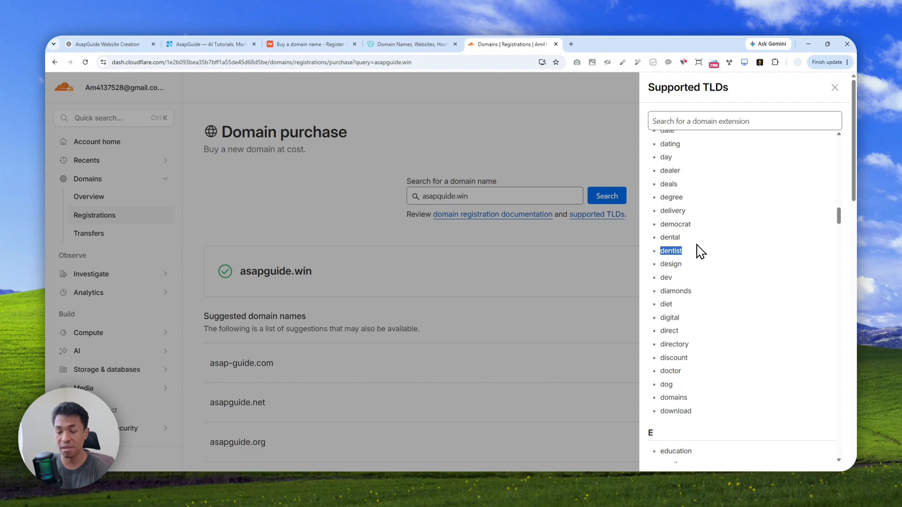
left_click(471, 195)
Step: Start the purchase of asapguide.win and proceed to its registration checkout
key("ctrl+a")
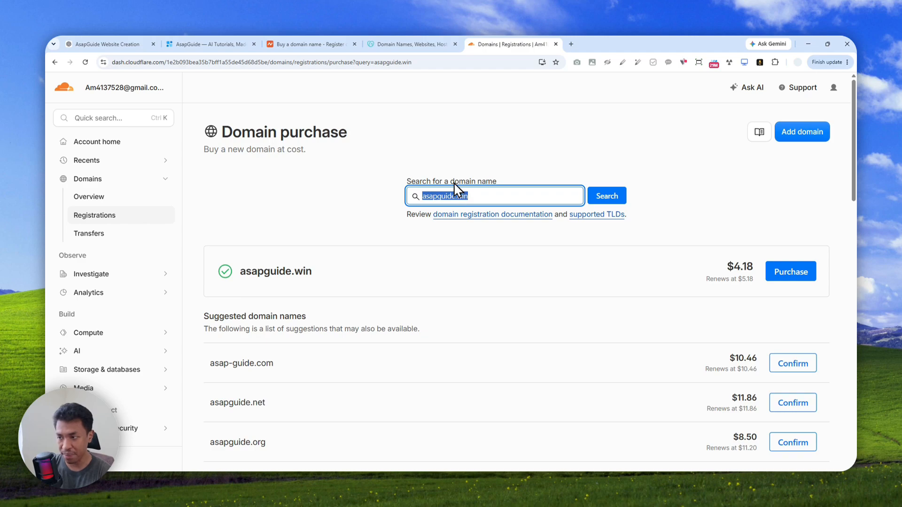
left_click(779, 273)
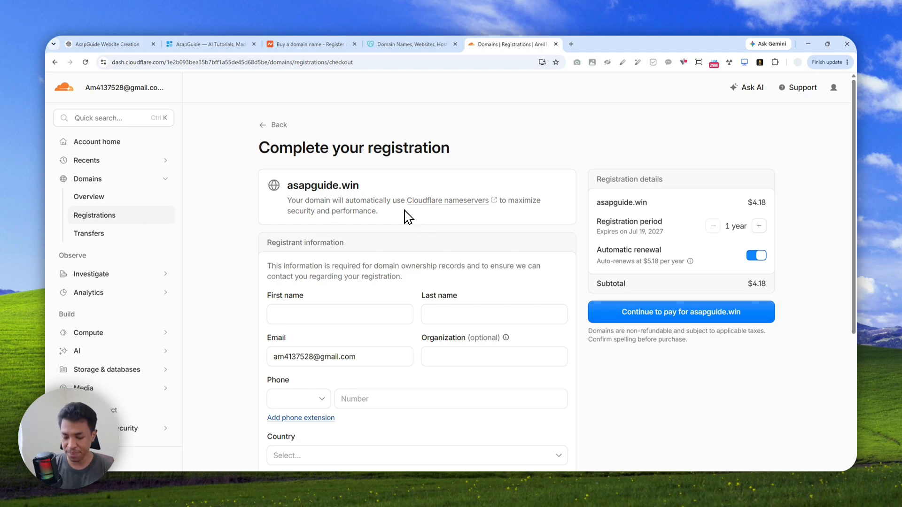
key("ctrl+F11")
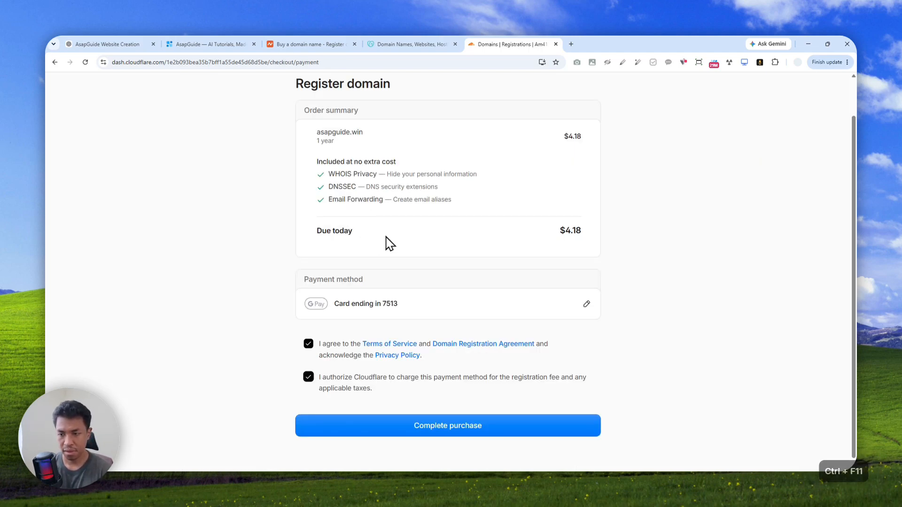
Step: Review the order summary for asapguide.win and complete the purchase with the saved Google Pay card
scroll(451, 340, "up", 1)
scroll(438, 364, "down", 1)
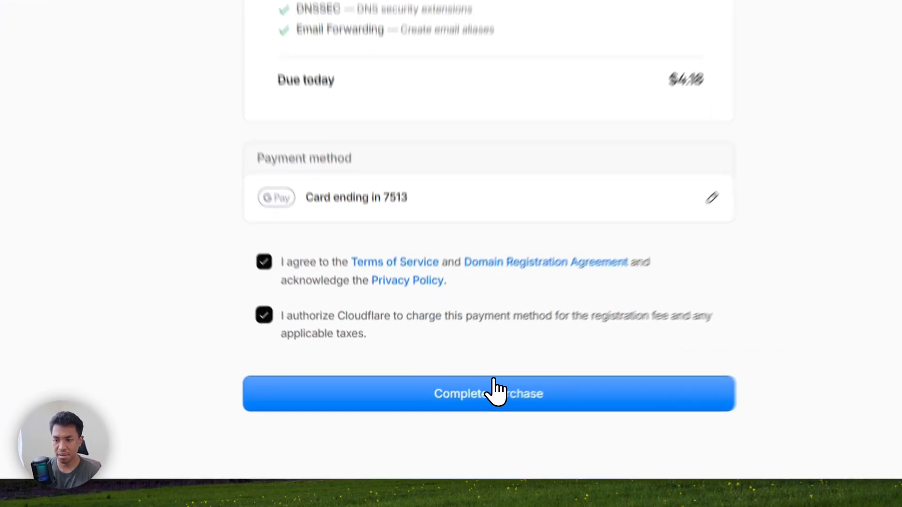
left_click(494, 382)
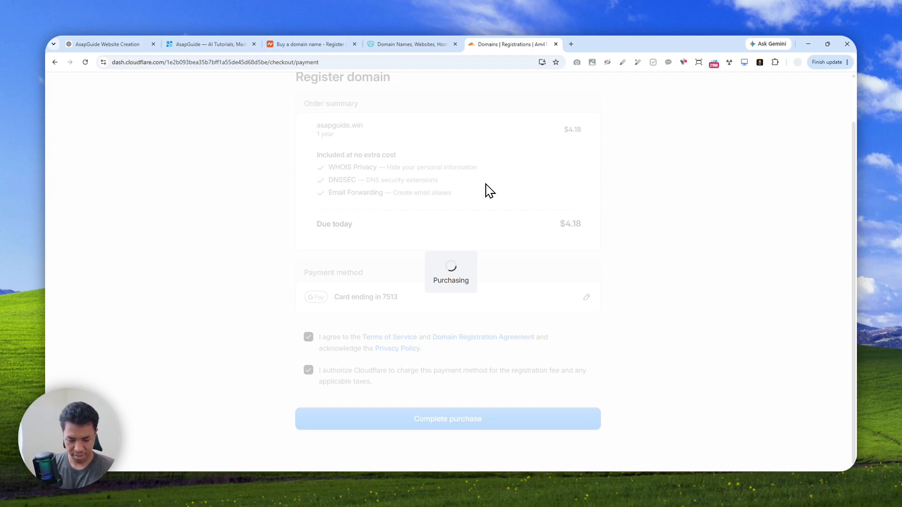
key("ctrl+F11")
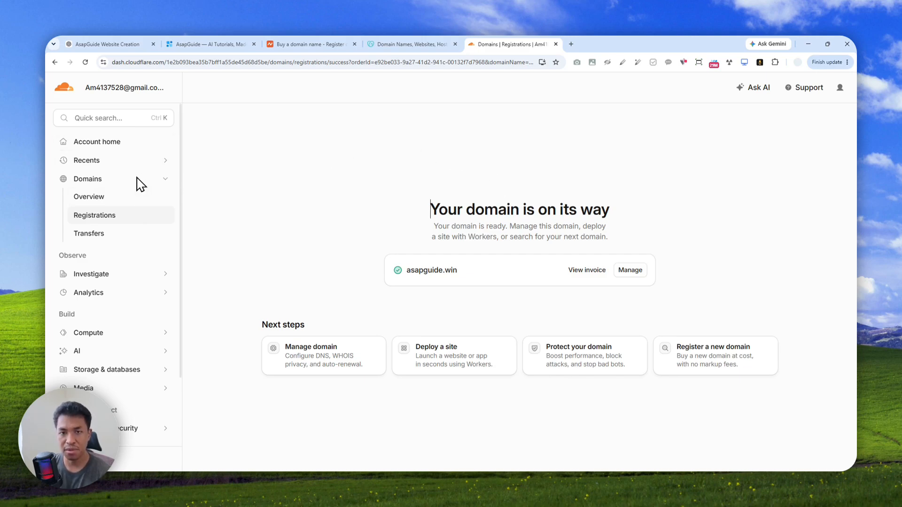
Step: Return to the account home and open the management page of the asapguide.win domain
left_click(96, 142)
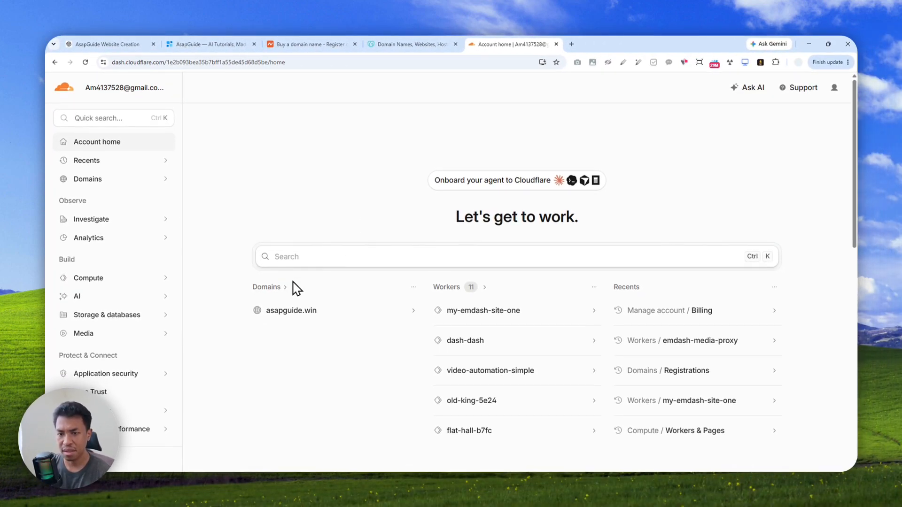
left_click(291, 311)
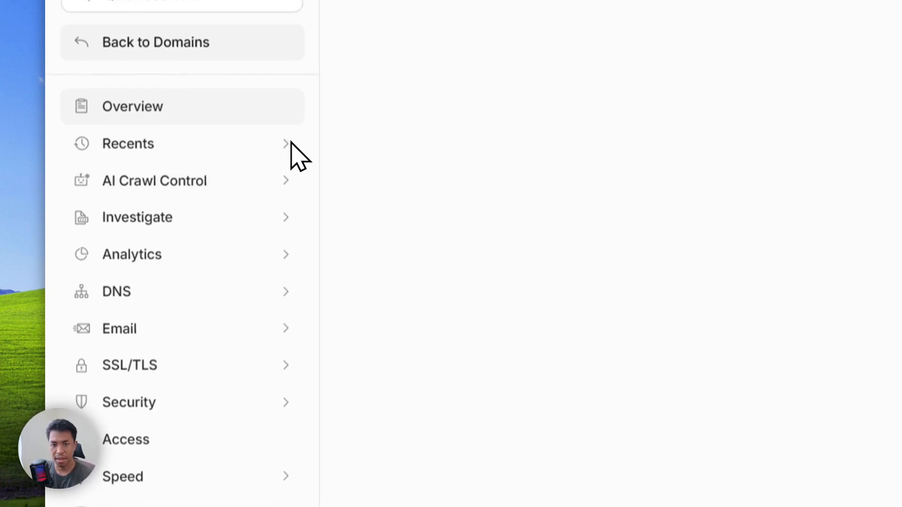
Step: Open the DNS records of asapguide.win and dismiss the introduction to the new DNS experience
left_click(146, 310)
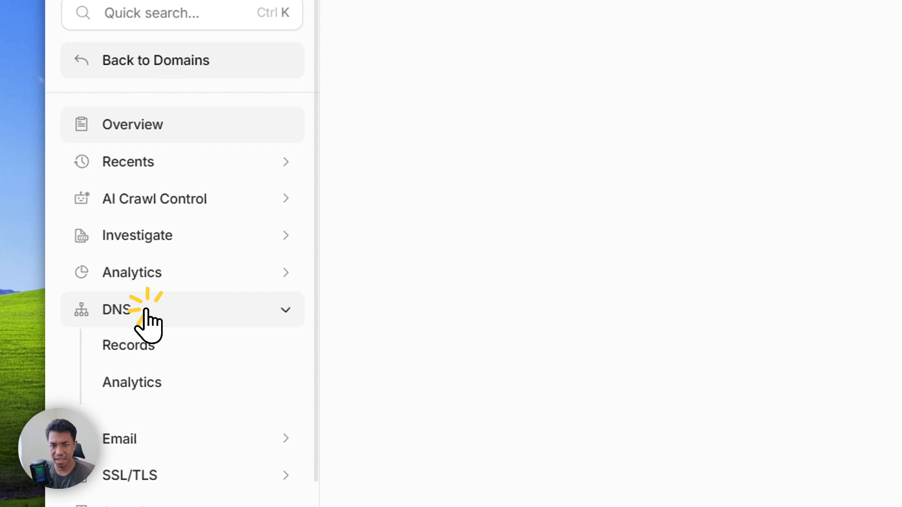
left_click(135, 346)
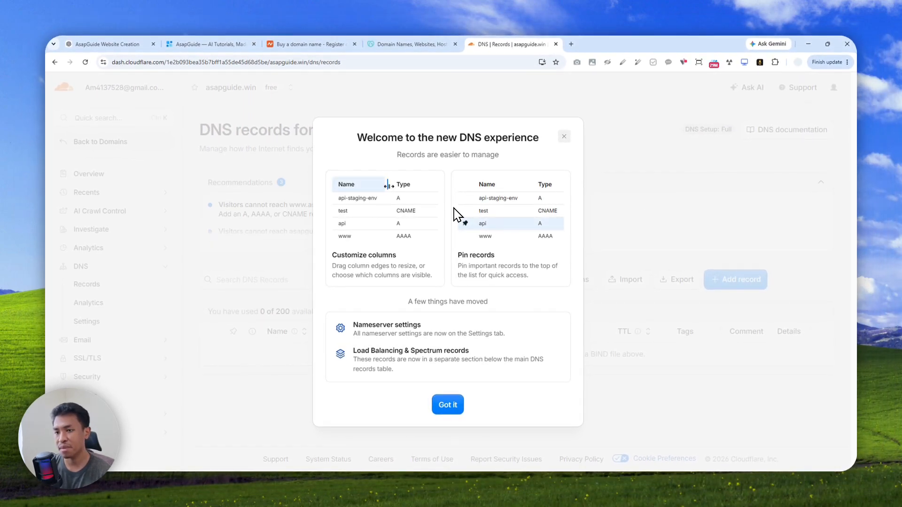
left_click(446, 407)
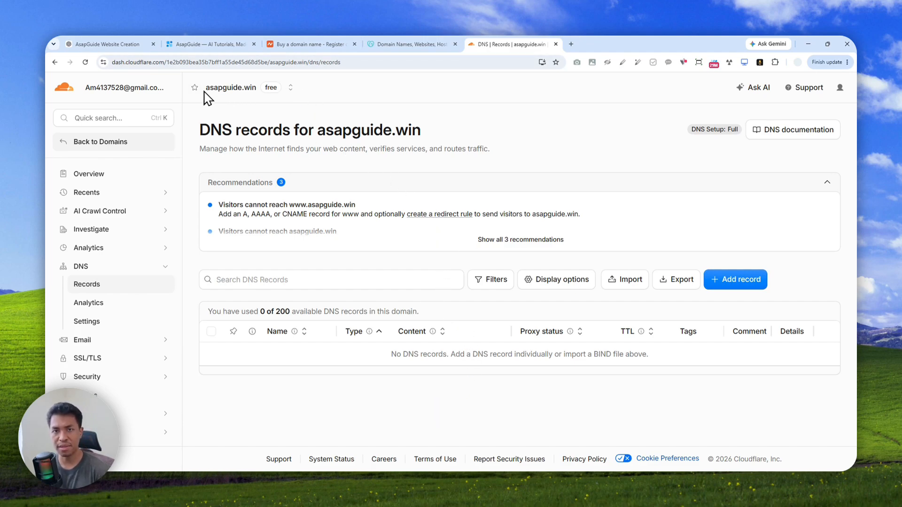
Step: Switch to ChatGPT, go to the Sites list and open the settings of the AsapGuide site
left_click(109, 42)
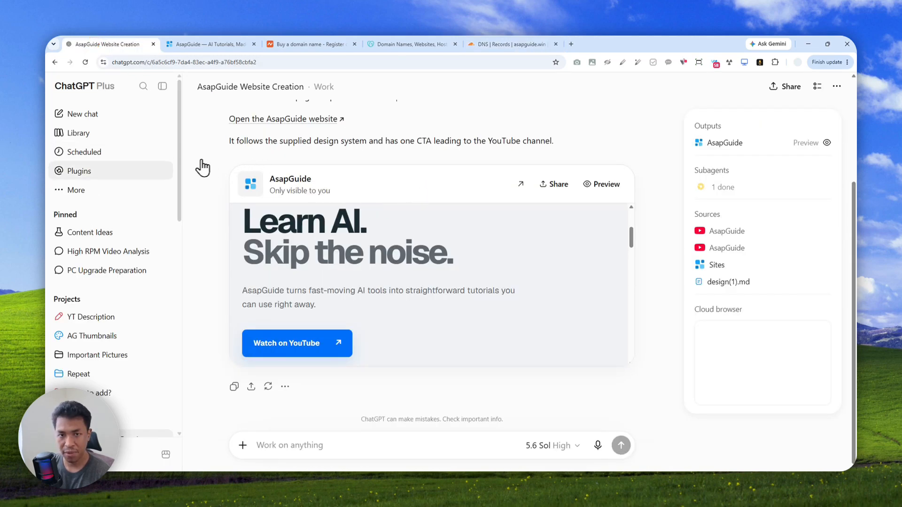
left_click(88, 193)
left_click(204, 228)
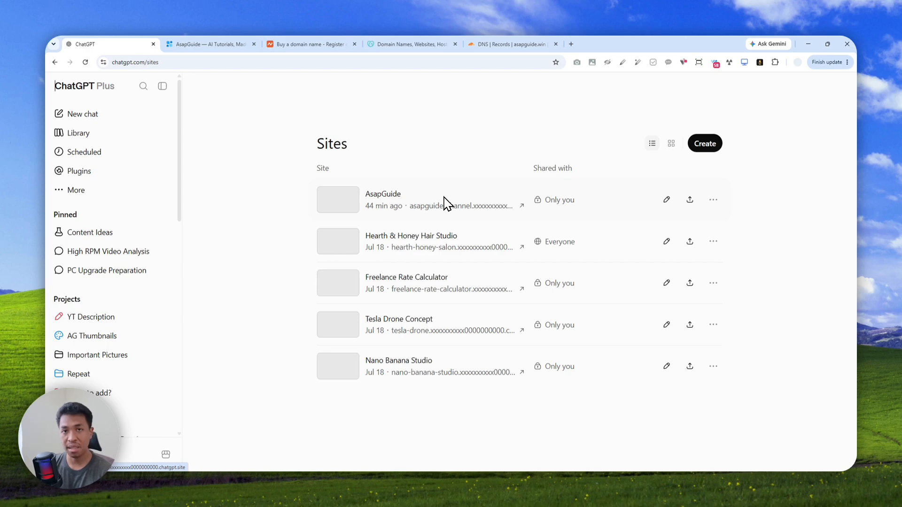
left_click(713, 199)
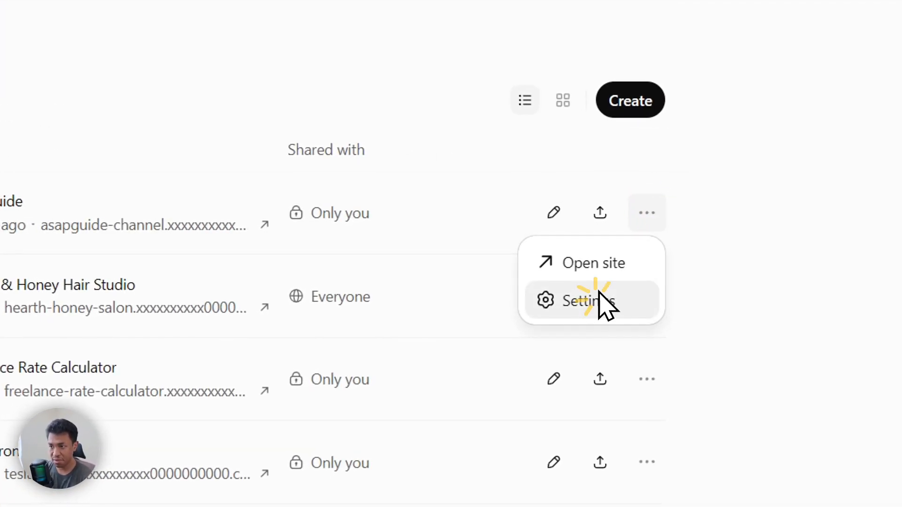
left_click(625, 293)
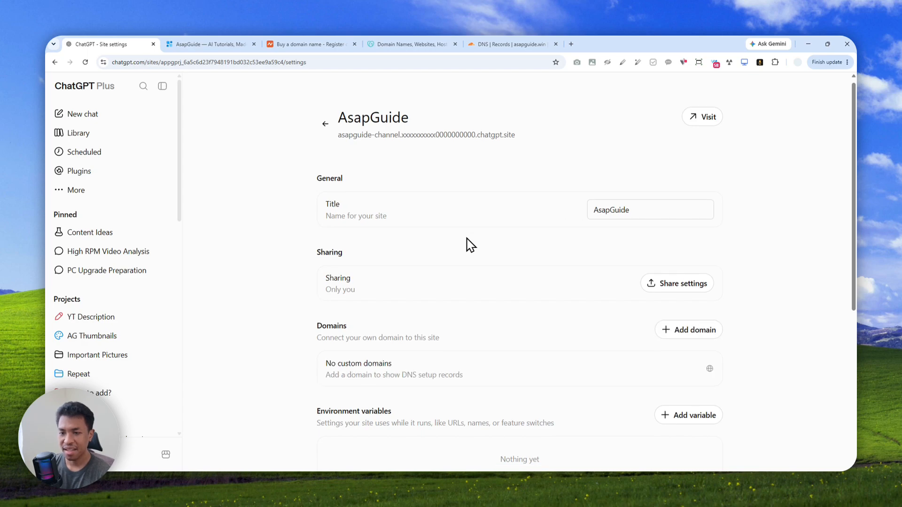
Step: Add asapguide.win as a custom domain in the AsapGuide site's Domains settings
scroll(374, 247, "down", 2)
left_click_drag(321, 244, 363, 244)
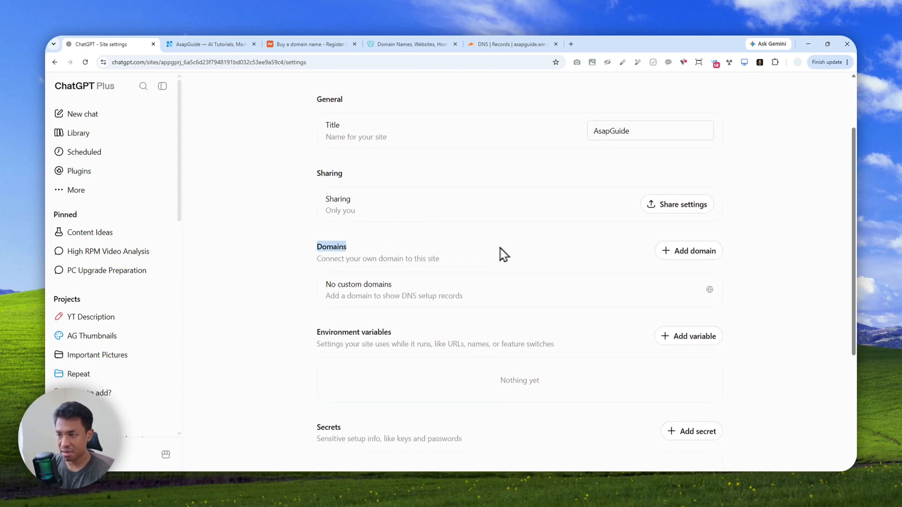
left_click(658, 252)
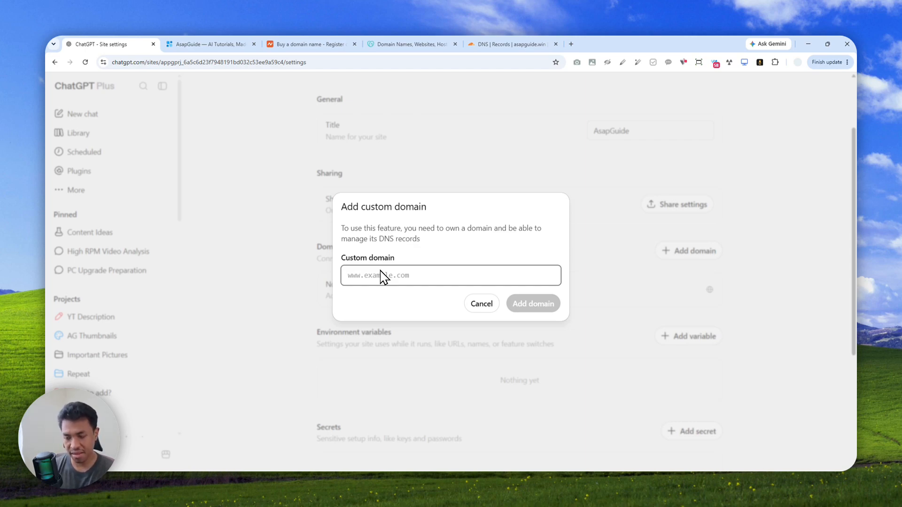
type("asapguide.win")
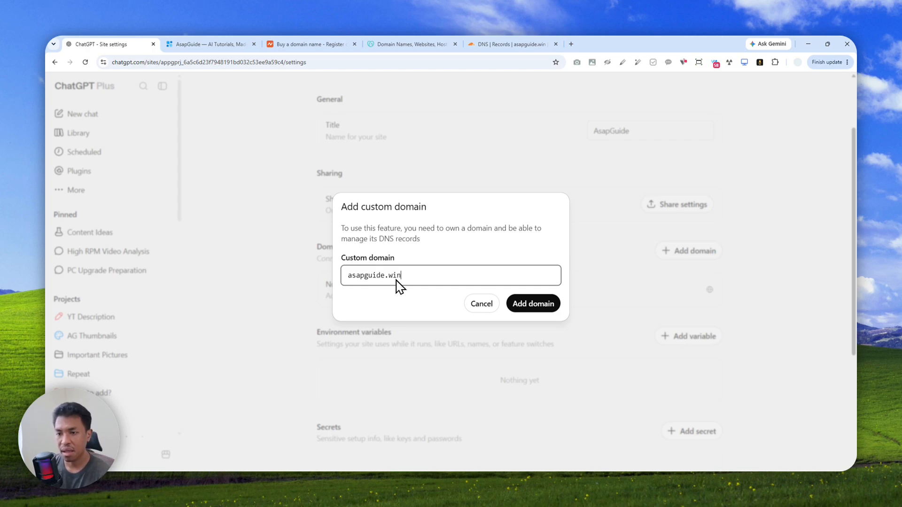
left_click(529, 309)
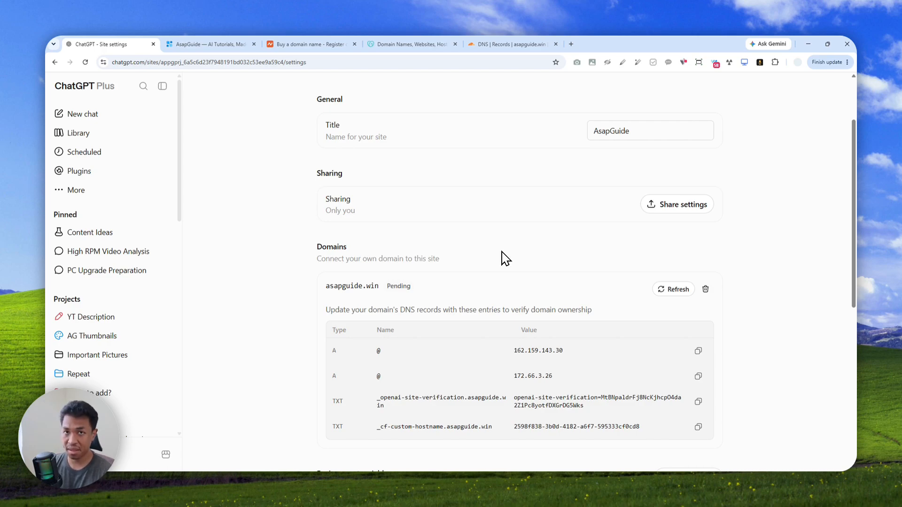
Step: Move the Cloudflare DNS records page into its own window and place it side by side with ChatGPT's site settings
scroll(501, 254, "down", 2)
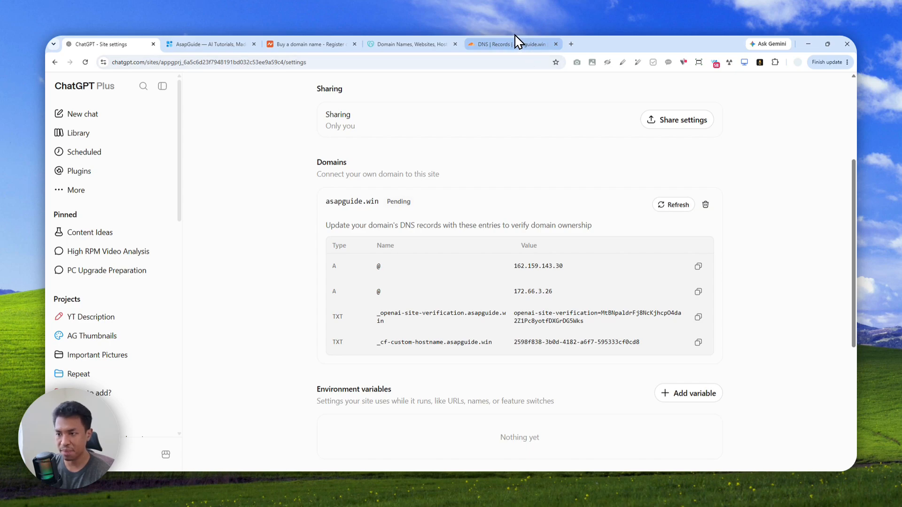
left_click_drag(528, 45, 847, 125)
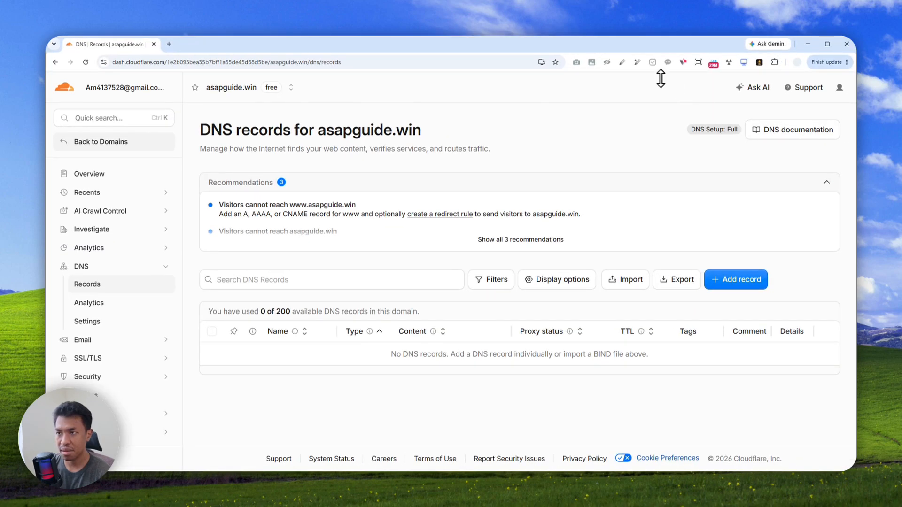
left_click_drag(661, 79, 690, 115)
left_click_drag(136, 125, 841, 147)
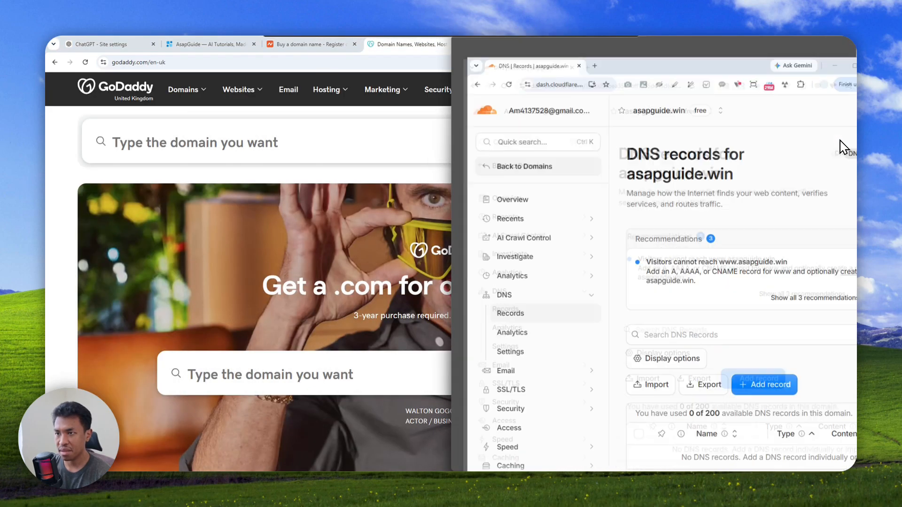
left_click(188, 162)
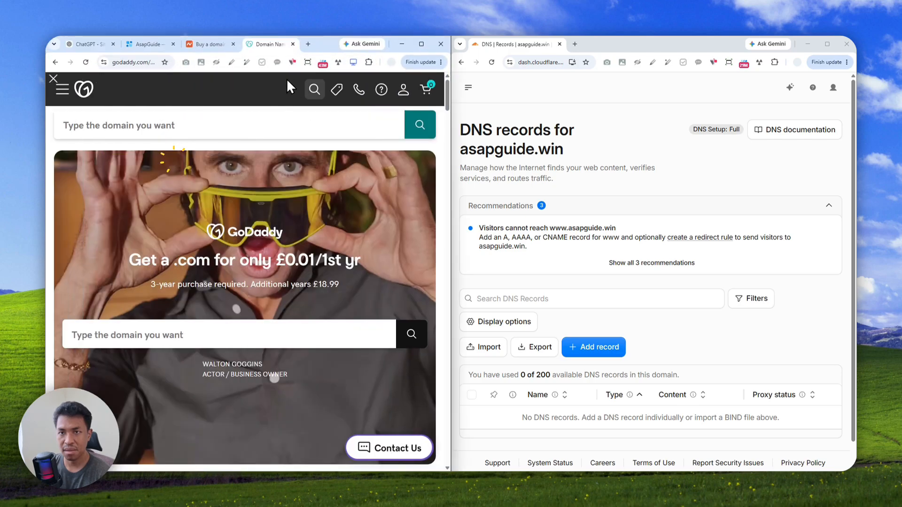
left_click(87, 43)
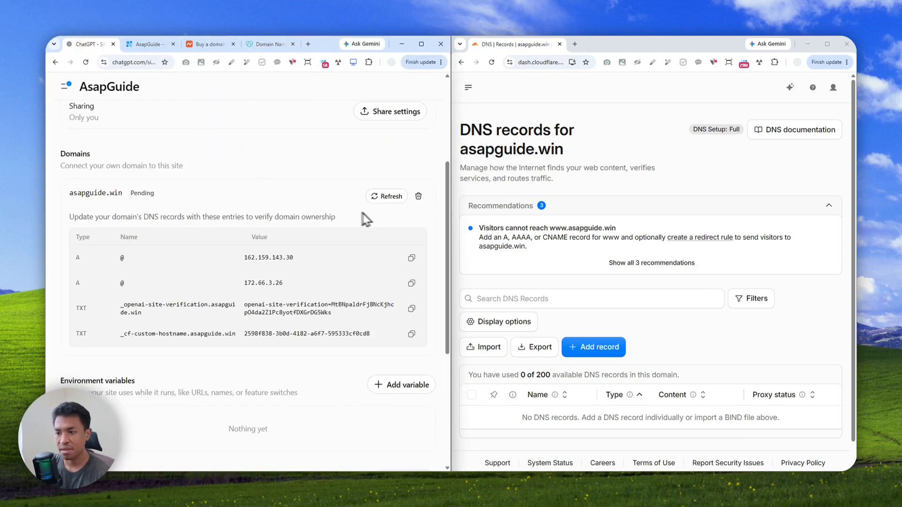
Step: Add a proxied A record in Cloudflare with the name @ and the IPv4 address 162.159.143.30 copied from the site settings
scroll(599, 205, "down", 1)
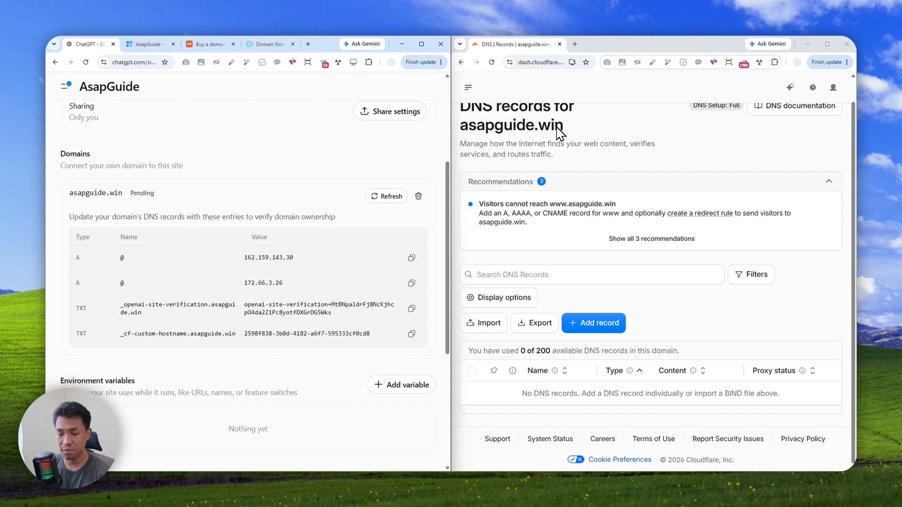
left_click(590, 322)
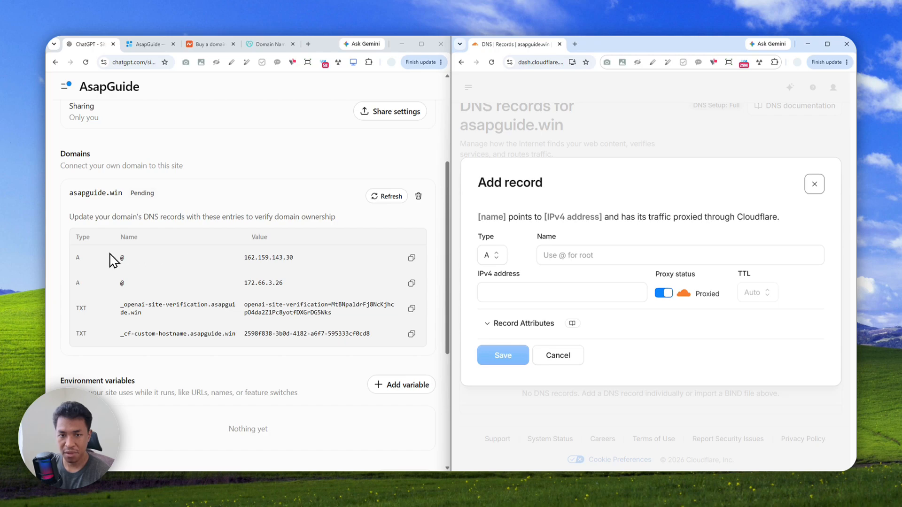
left_click(486, 256)
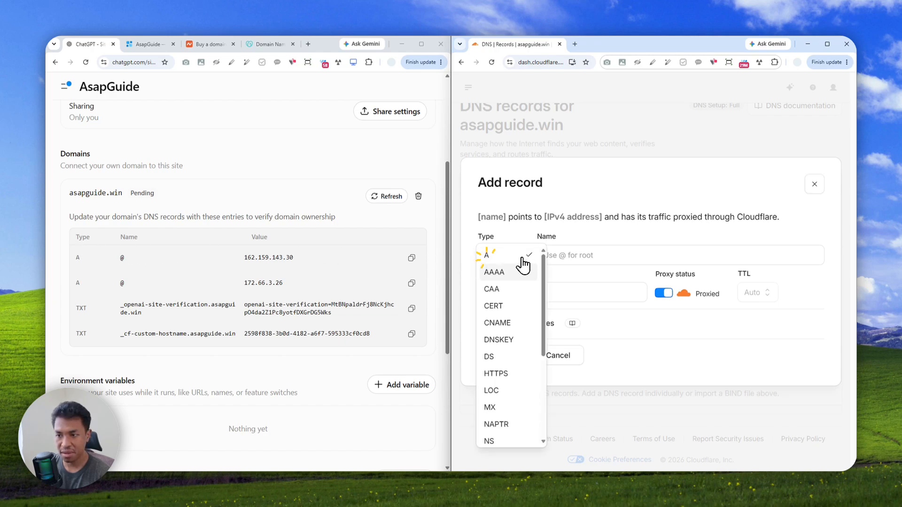
left_click(501, 259)
left_click(536, 256)
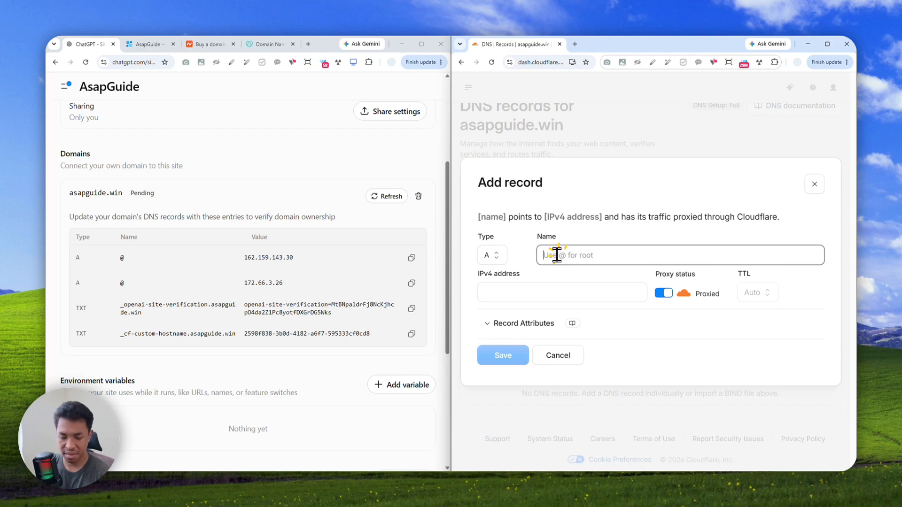
type("@")
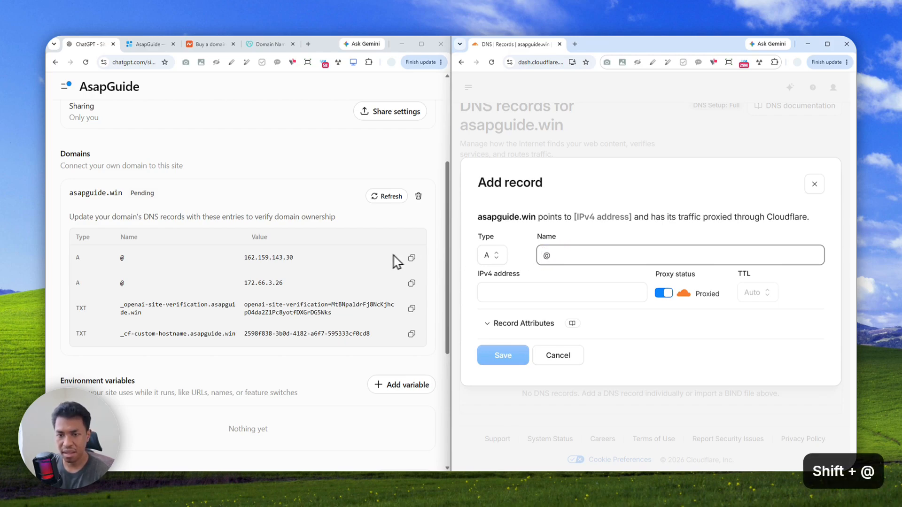
left_click_drag(303, 260, 245, 257)
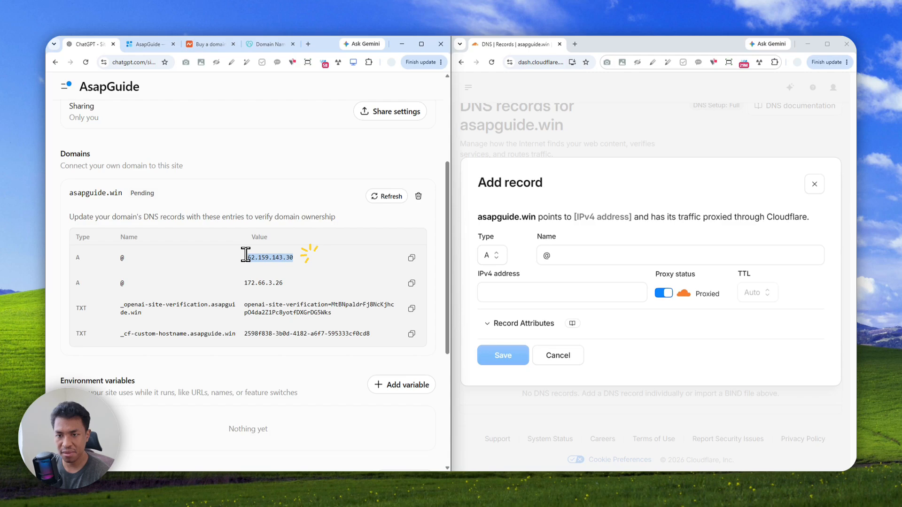
left_click(411, 258)
left_click(563, 292)
key("ctrl+v")
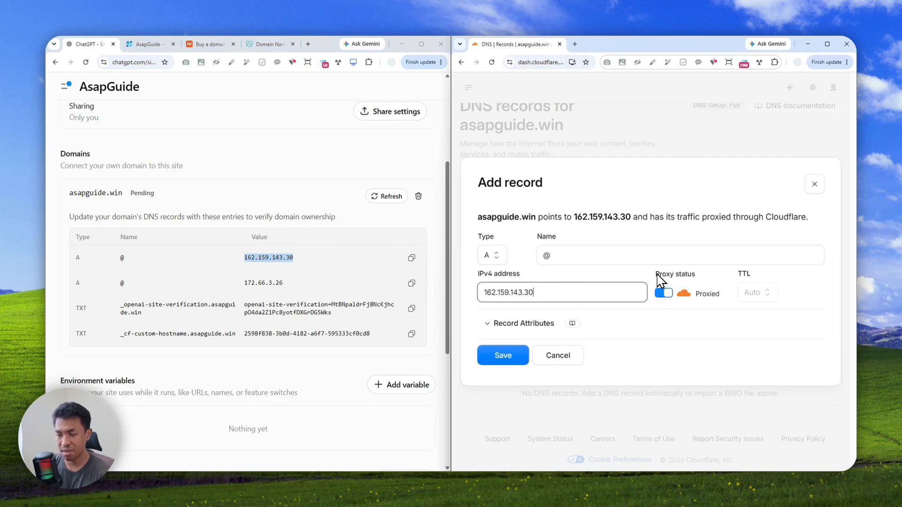
left_click(509, 361)
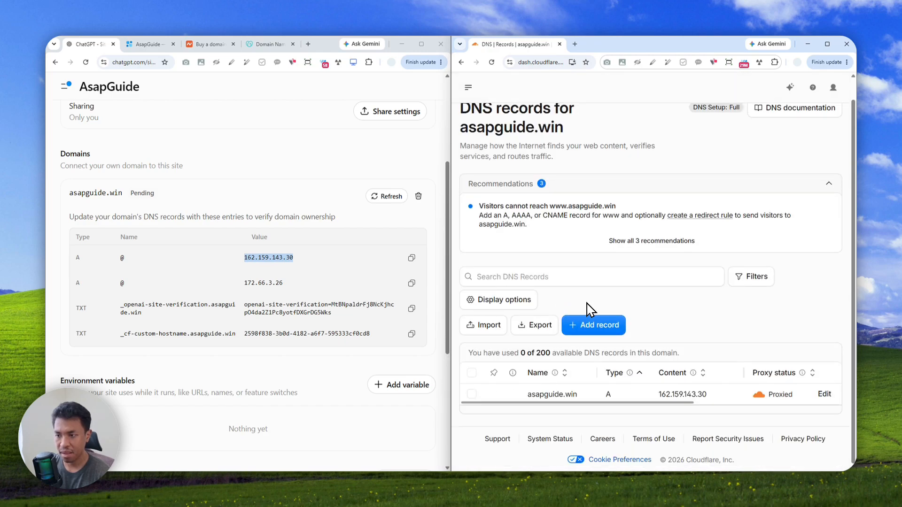
Step: Add a second proxied A record with the name @ and the copied IPv4 address 172.66.3.26
left_click(594, 327)
left_click(492, 255)
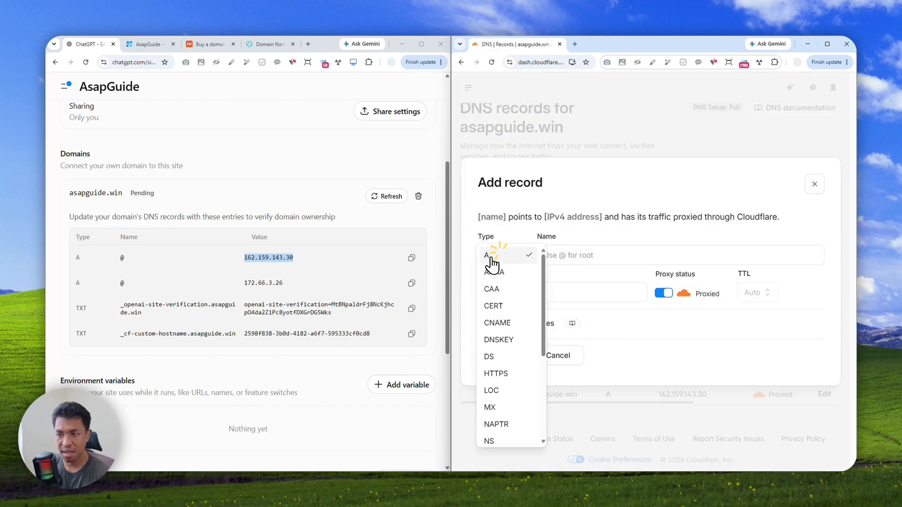
left_click(494, 256)
left_click(587, 254)
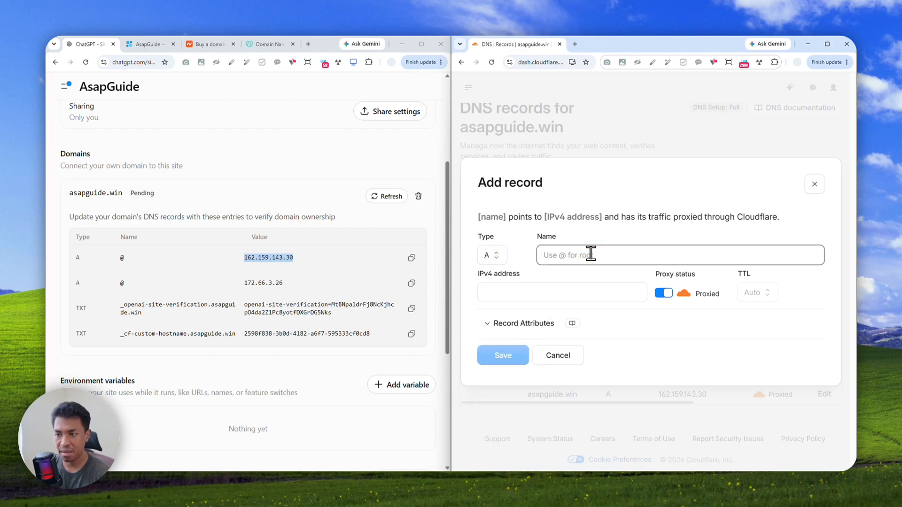
type("@")
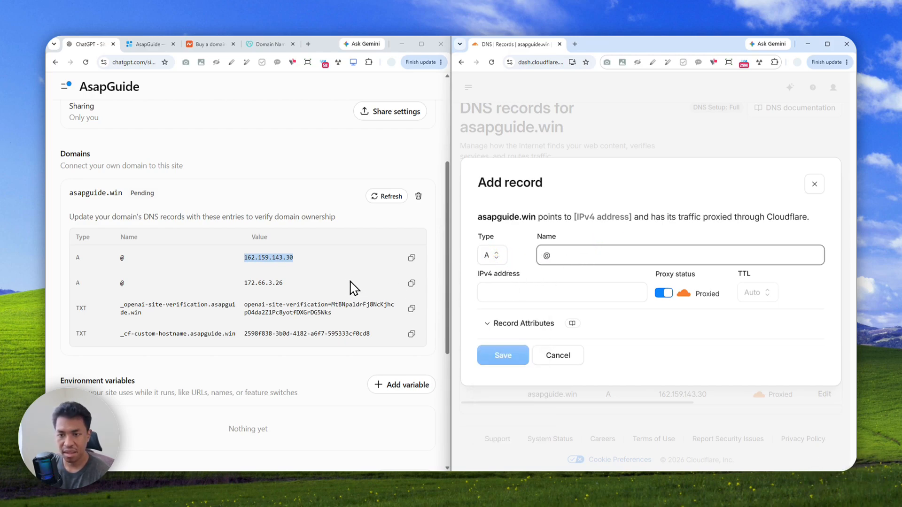
left_click(412, 283)
left_click(561, 291)
key("ctrl+v")
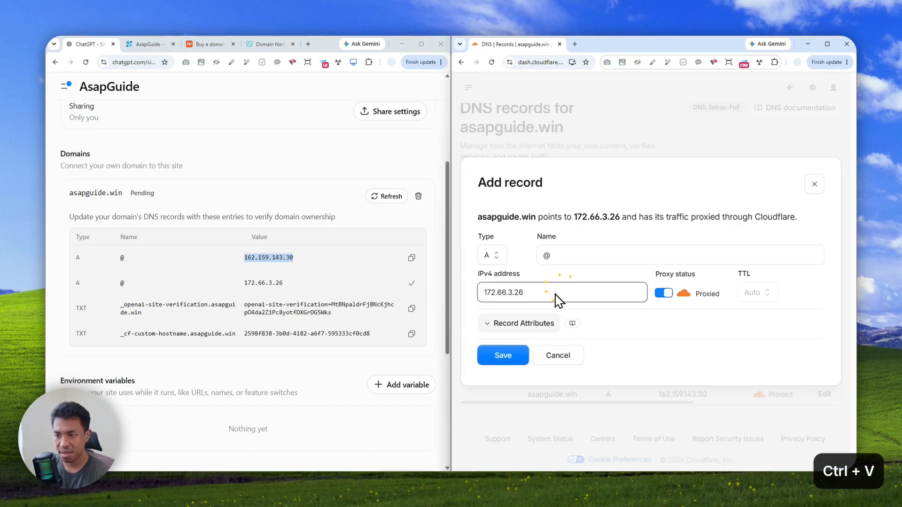
left_click(502, 357)
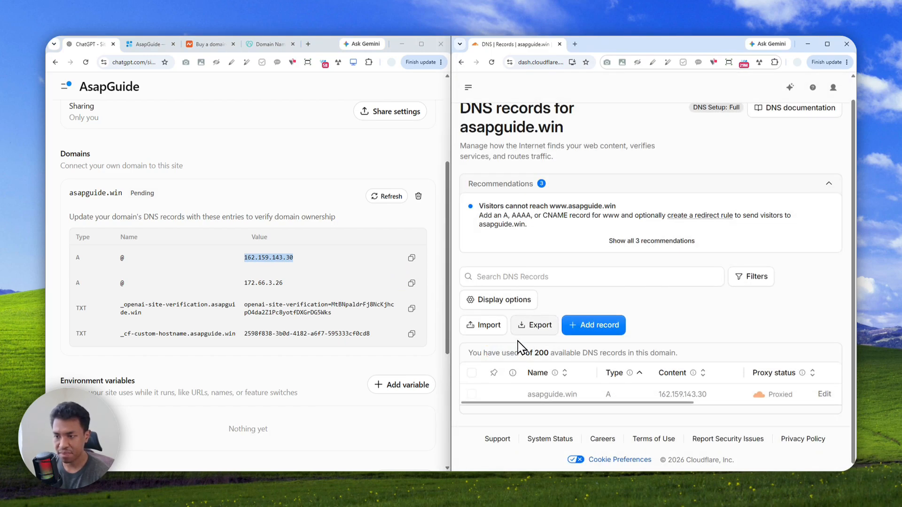
Step: Start a DNS record of type TXT and copy the name _openai-site-verification.asapguide.win from the site settings
scroll(540, 314, "down", 1)
left_click(599, 301)
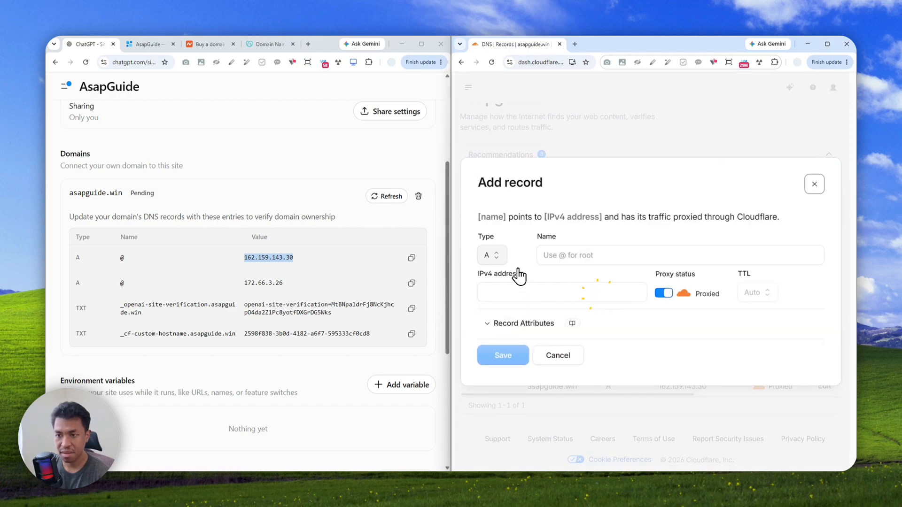
left_click(492, 255)
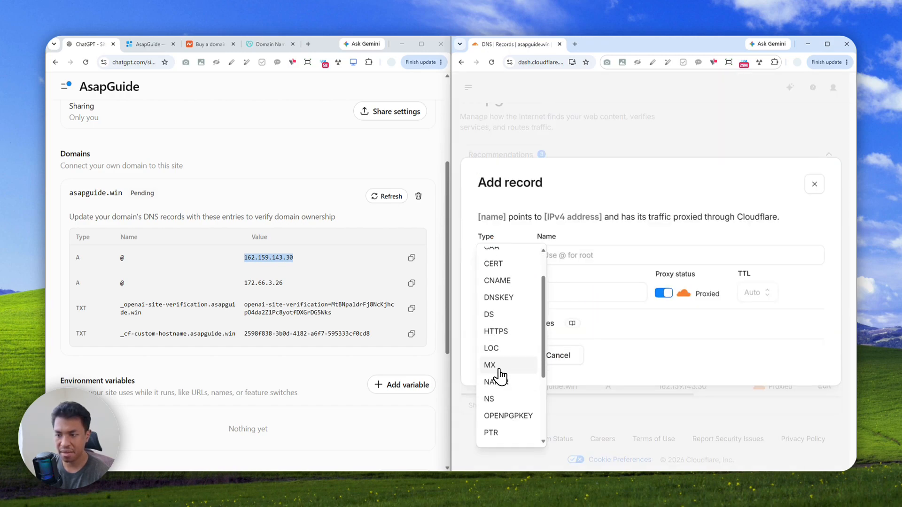
scroll(504, 348, "up", 2)
scroll(510, 310, "down", 3)
scroll(505, 338, "down", 1)
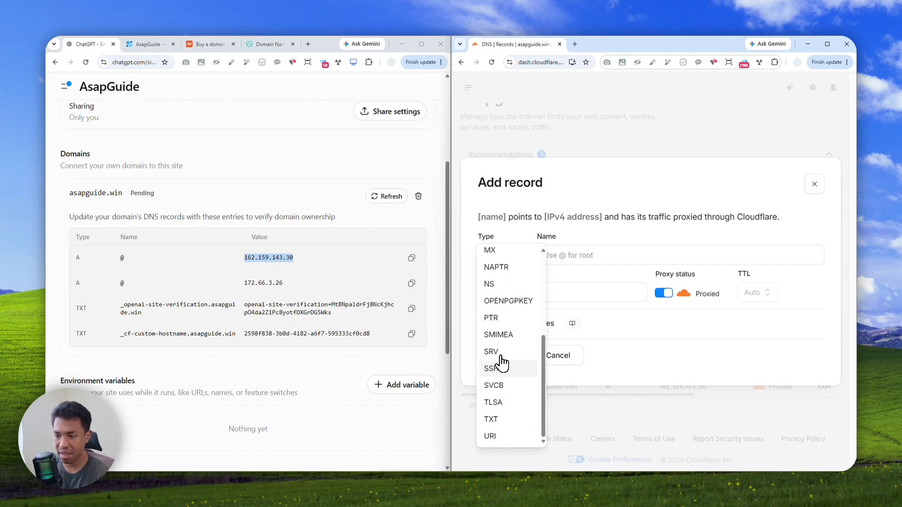
left_click(491, 416)
left_click(566, 249)
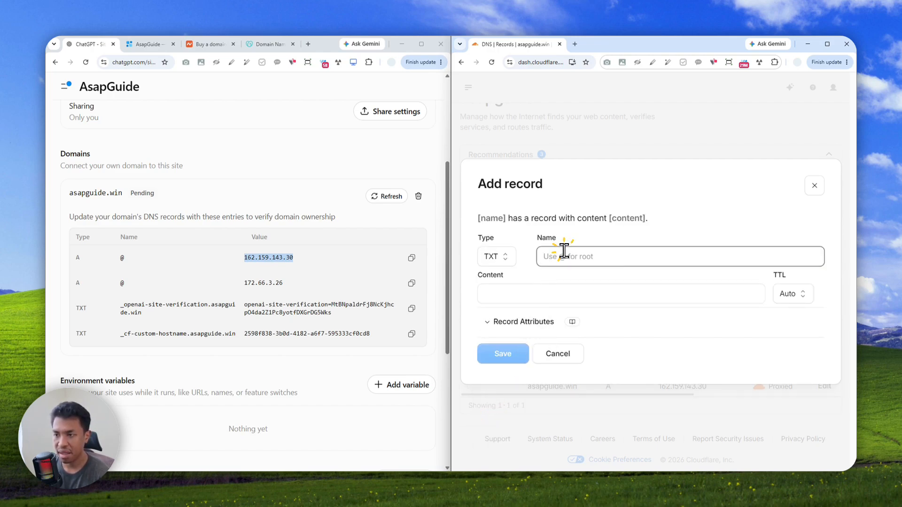
left_click_drag(158, 314, 107, 306)
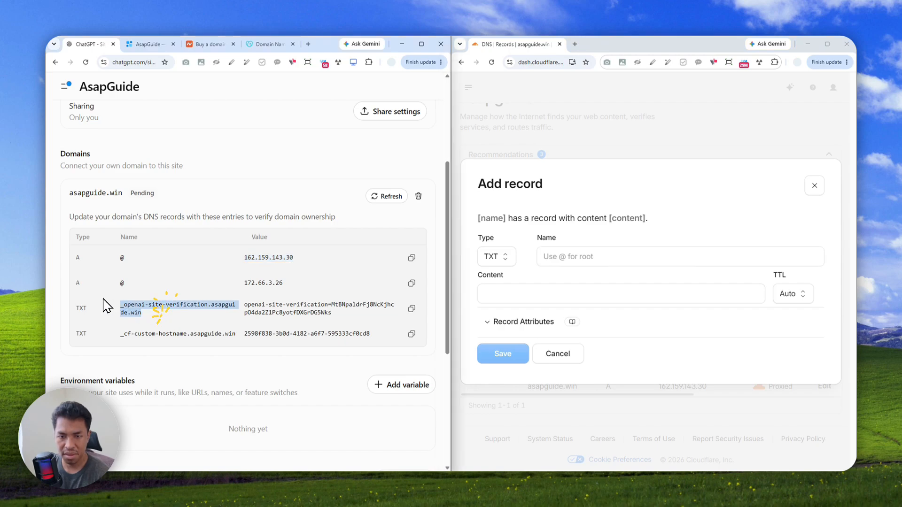
key("ctrl+c")
left_click(479, 292)
key("ctrl+v")
key("ctrl+z")
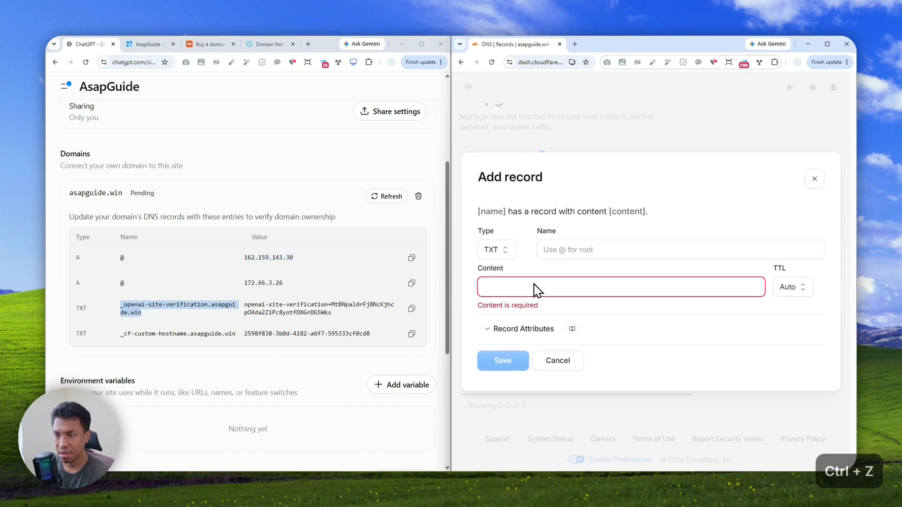
Step: Complete the TXT record with the name _openai-site-verification.asapguide.win and its verification value copied from the site settings, and save it
left_click(567, 256)
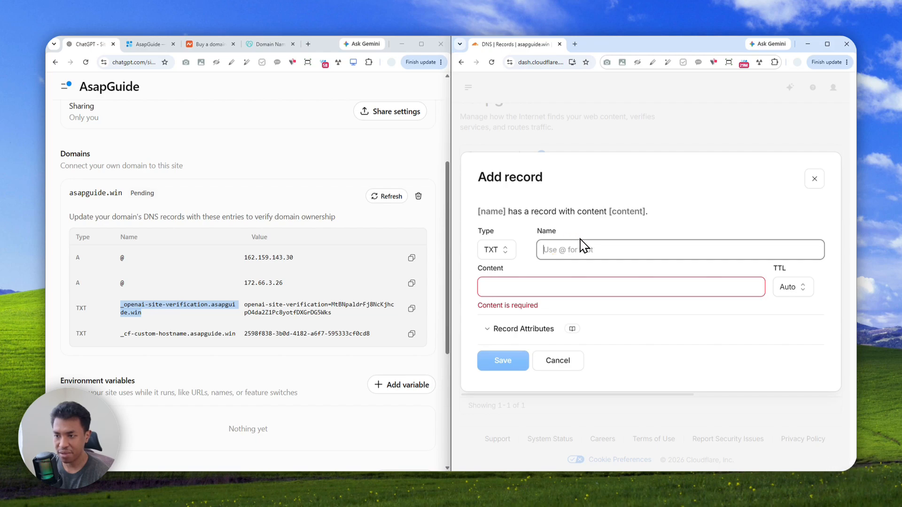
key("ctrl+v")
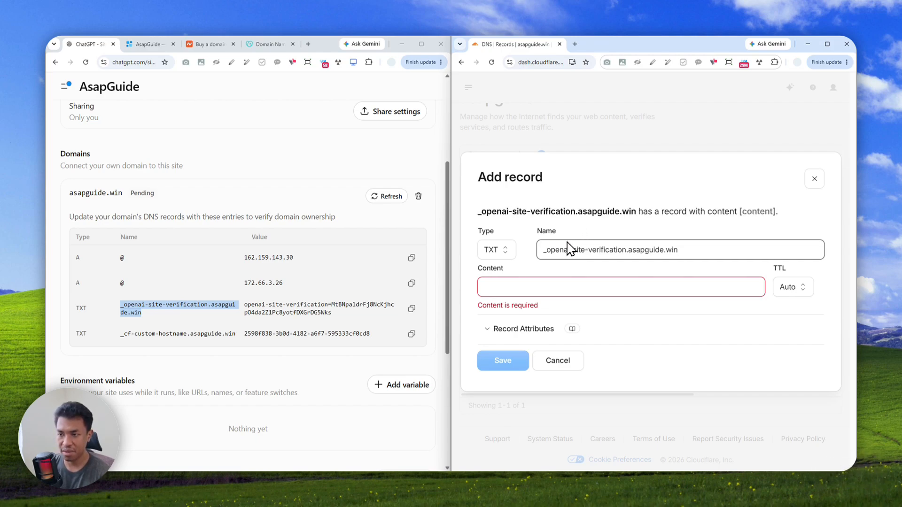
left_click_drag(354, 314, 243, 308)
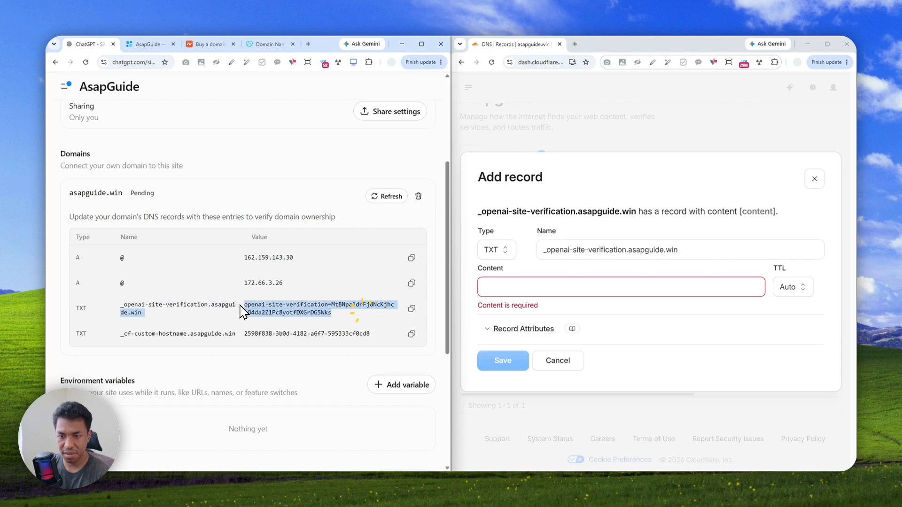
left_click(289, 306)
left_click(411, 309)
left_click(482, 289)
key("ctrl+v")
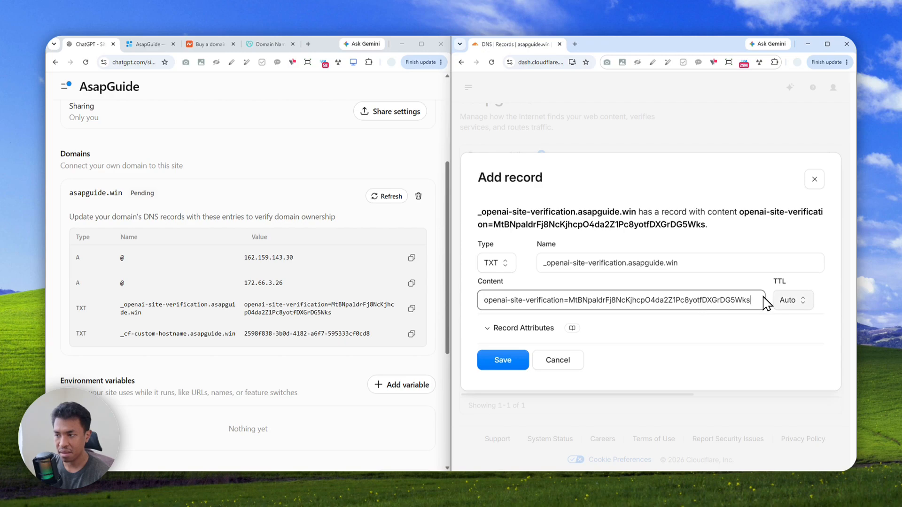
left_click(503, 360)
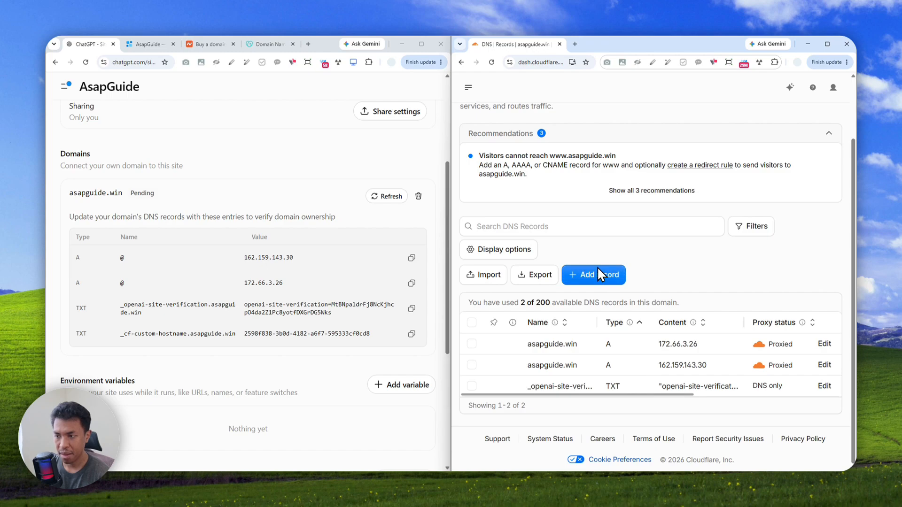
Step: Start another DNS record of type TXT with the name _cf-custom-hostname.asapguide.win copied from the site settings
left_click(596, 274)
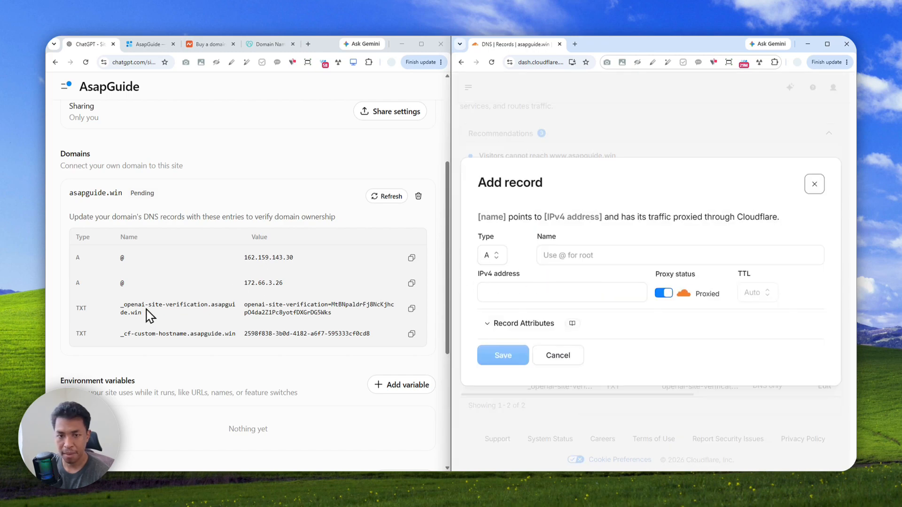
left_click(491, 256)
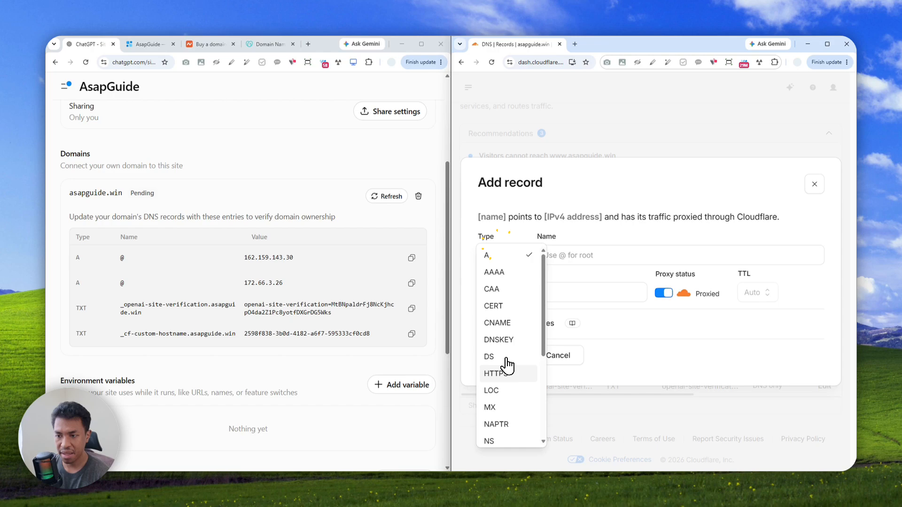
scroll(501, 400, "down", 3)
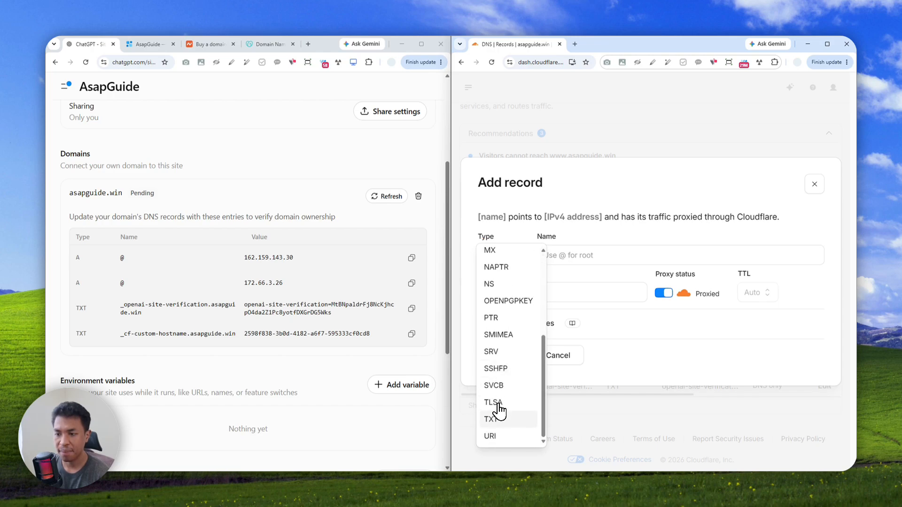
left_click(521, 417)
left_click_drag(118, 333, 230, 338)
key("ctrl+c")
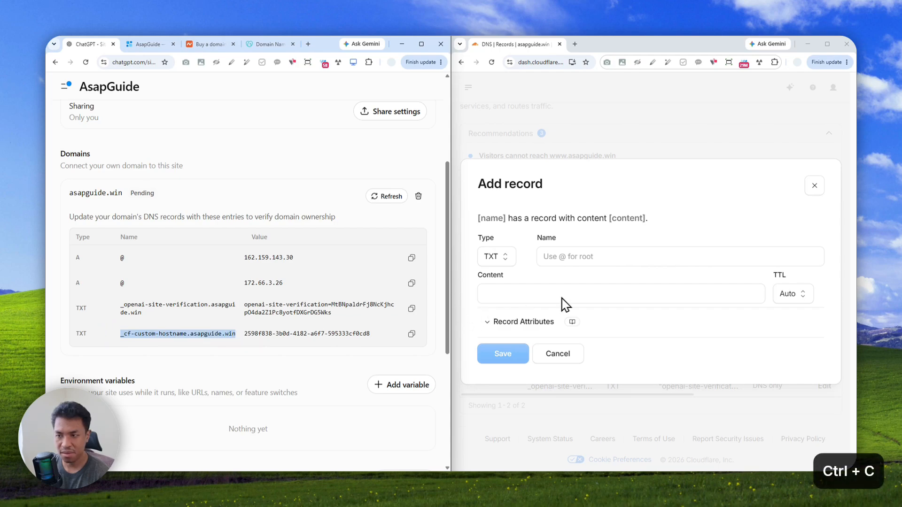
left_click(563, 250)
key("ctrl+v")
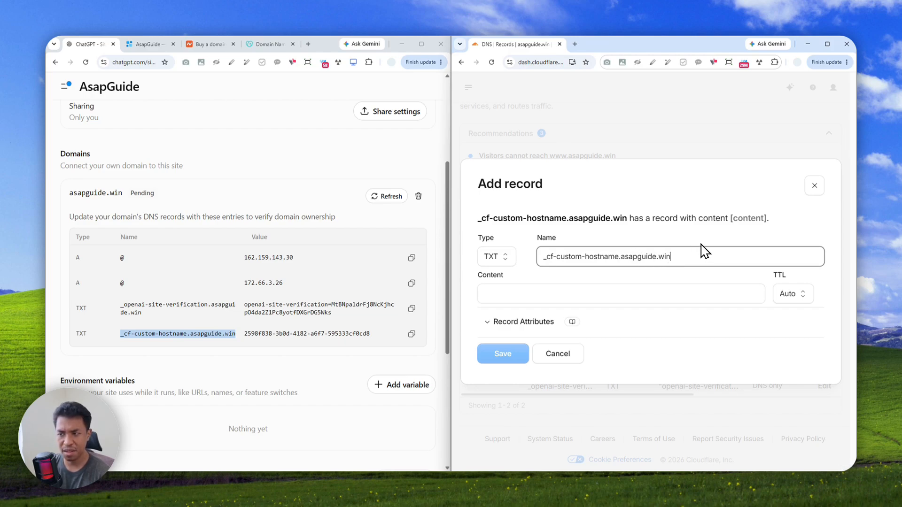
Step: Fill the record's content with the custom-hostname verification value copied from the site settings and save the record
left_click_drag(371, 334, 244, 334)
key("ctrl+c")
left_click(572, 293)
key("ctrl+v")
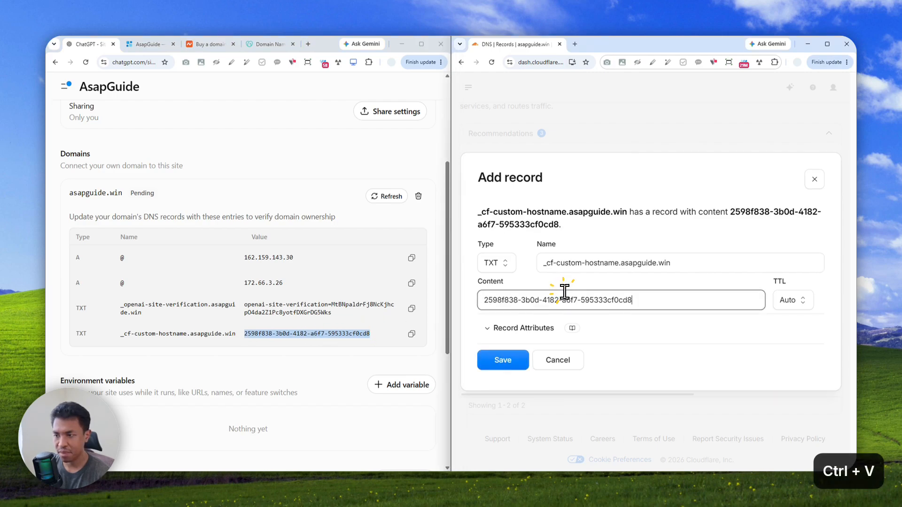
left_click(502, 357)
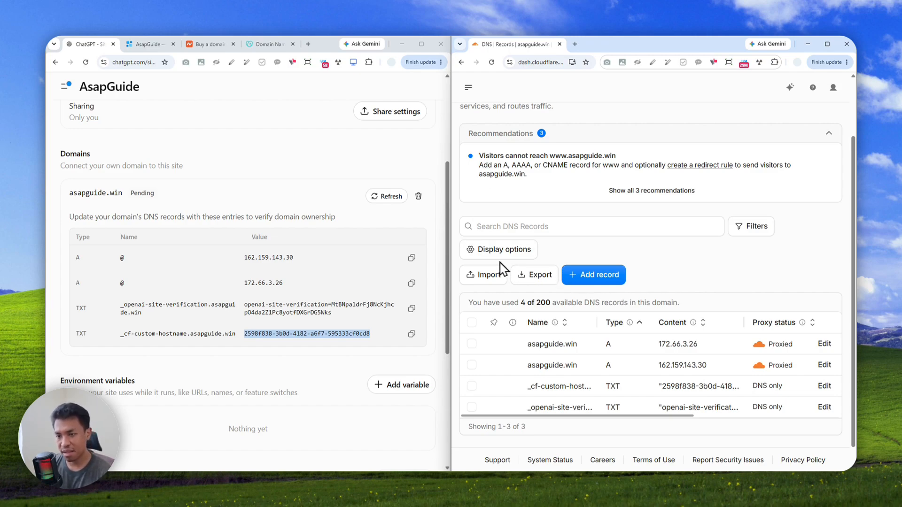
Step: Refresh the verification status of asapguide.win in ChatGPT's site settings
left_click(389, 203)
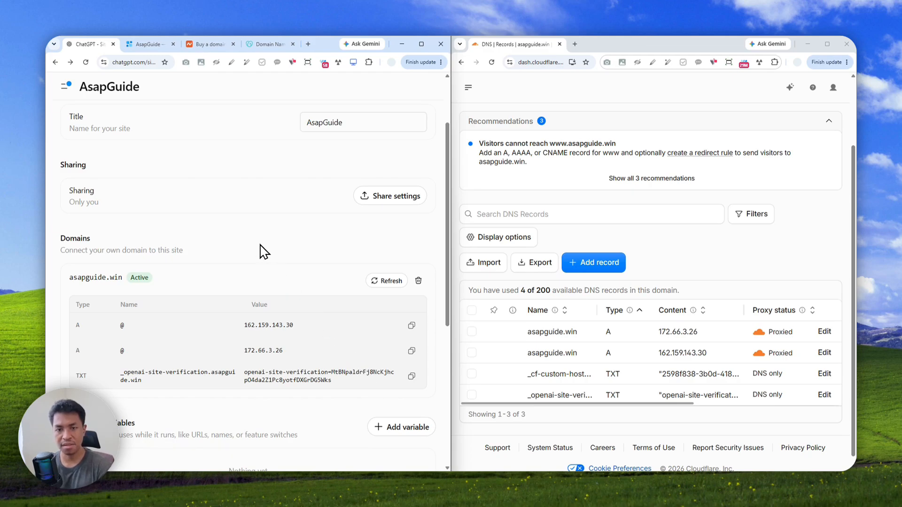
scroll(227, 215, "down", 1)
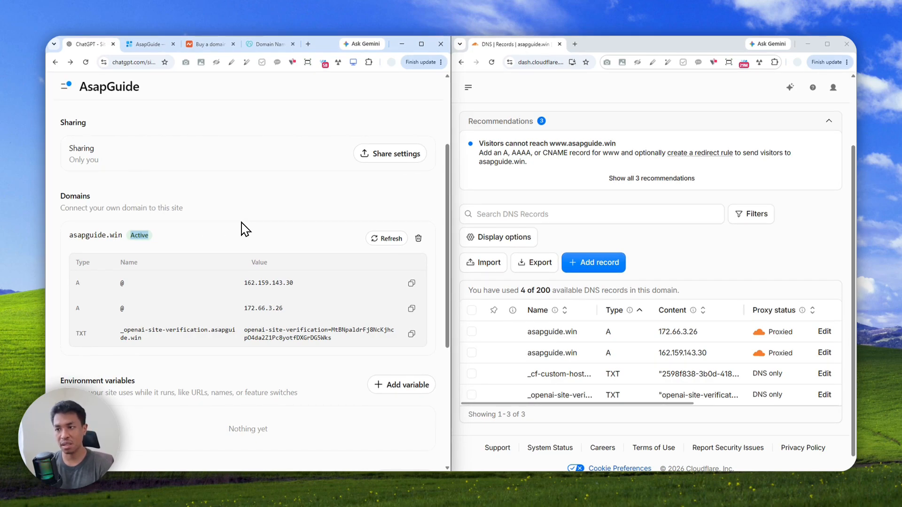
left_click_drag(619, 143, 569, 142)
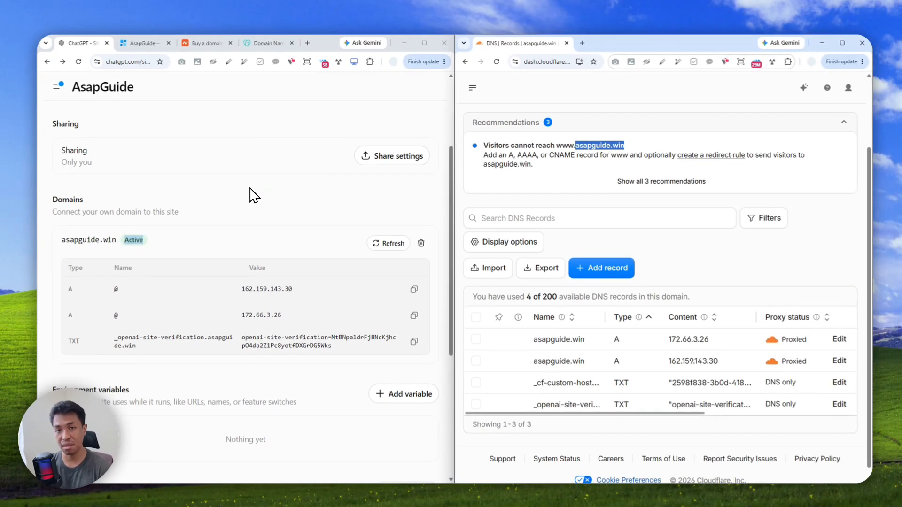
Step: Change the AsapGuide site's access to Anyone with the link, save it and close the sharing dialog
scroll(251, 194, "up", 1)
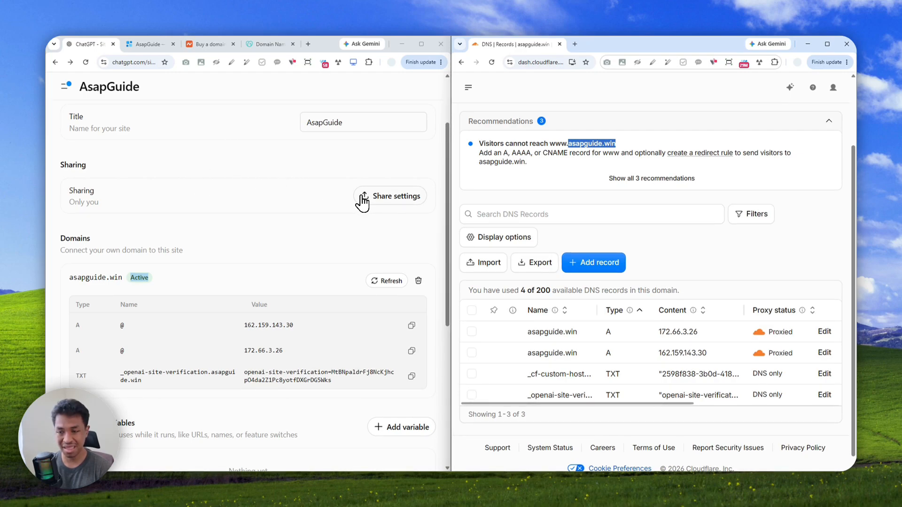
left_click(391, 203)
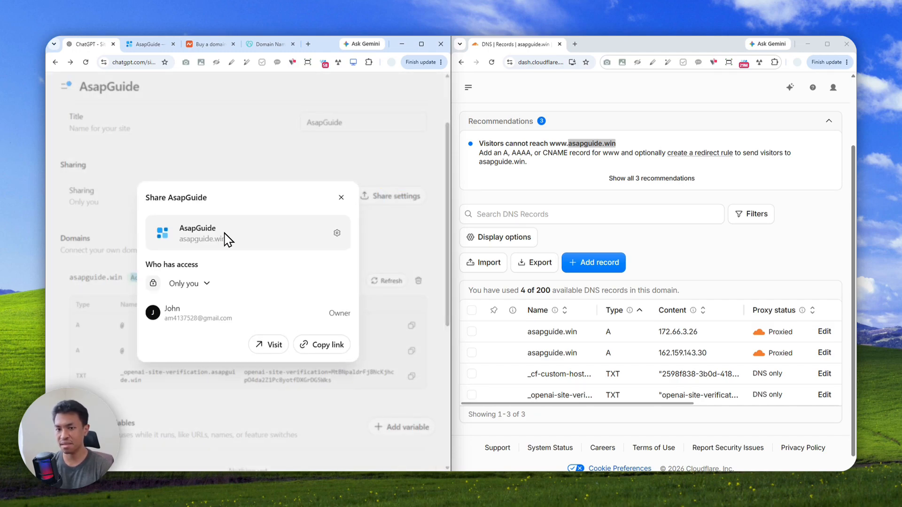
left_click(188, 284)
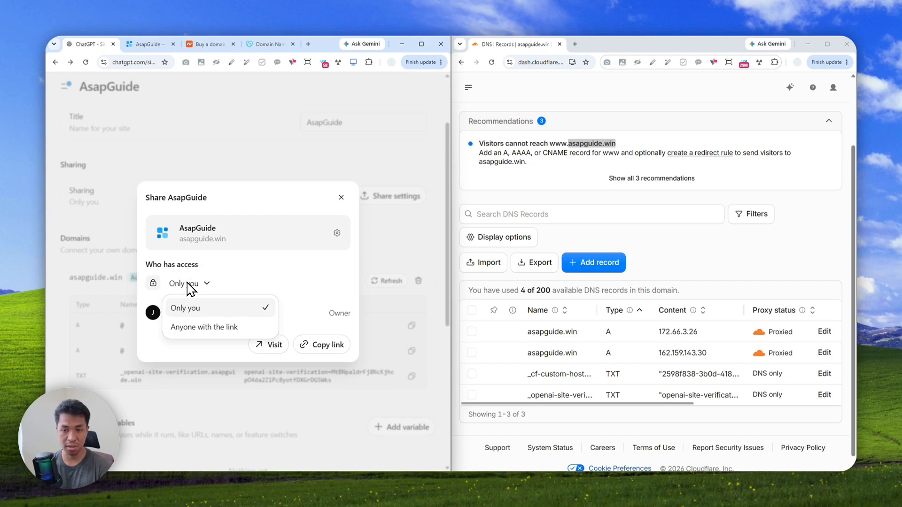
left_click(223, 327)
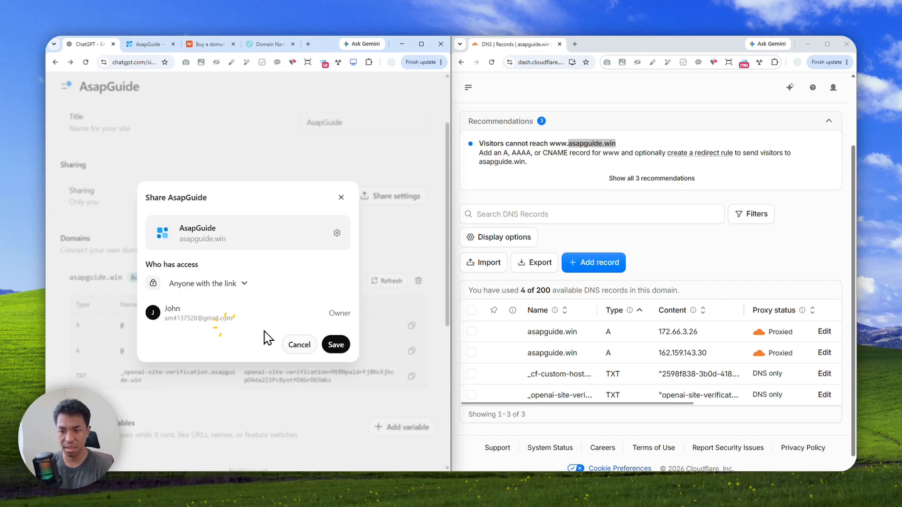
left_click(332, 344)
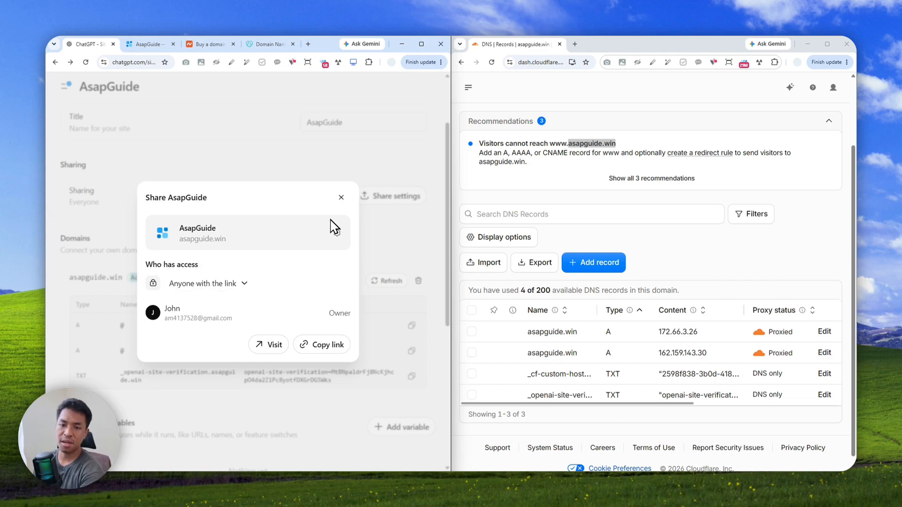
left_click(341, 197)
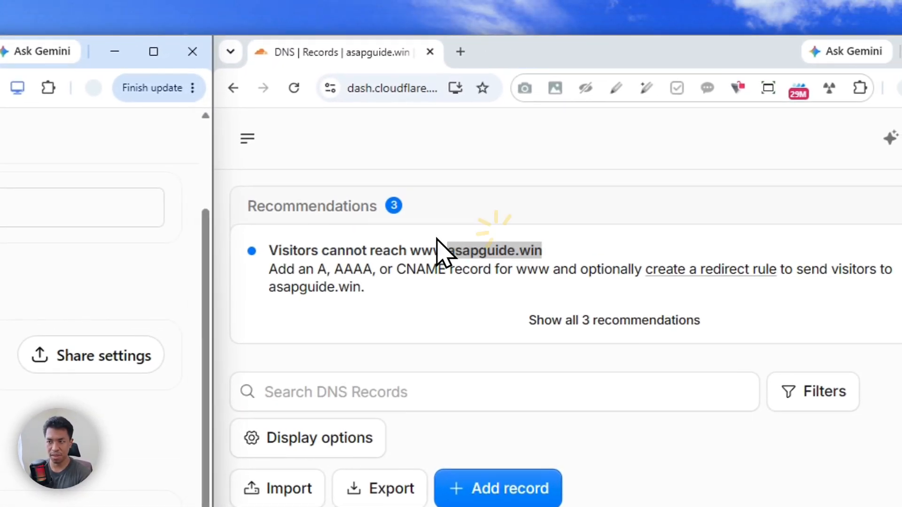
Step: Open asapguide.win in a new browser tab from the domain name in Cloudflare's recommendation
left_click(750, 166)
left_click(818, 187)
left_click_drag(561, 252, 489, 52)
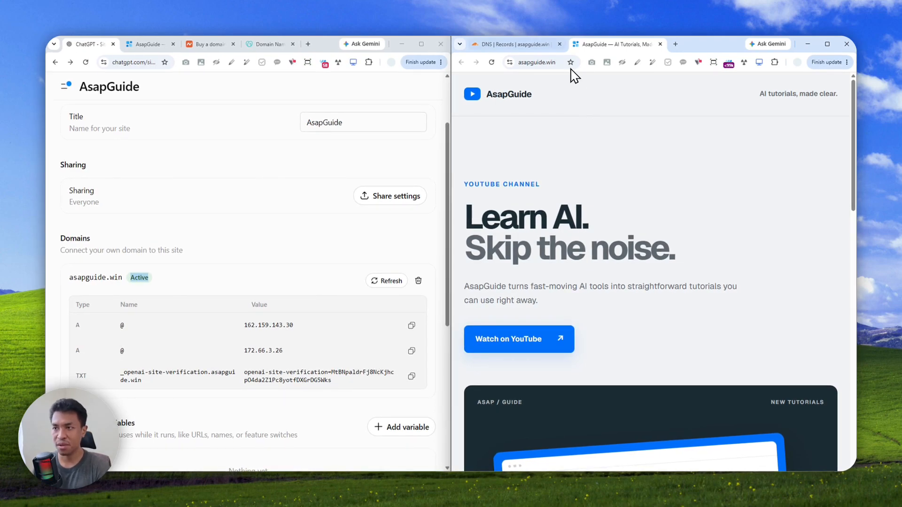
Step: Merge the Cloudflare and asapguide.win tabs back into the ChatGPT browser window and maximize it
left_click(525, 46)
left_click_drag(525, 46, 284, 45)
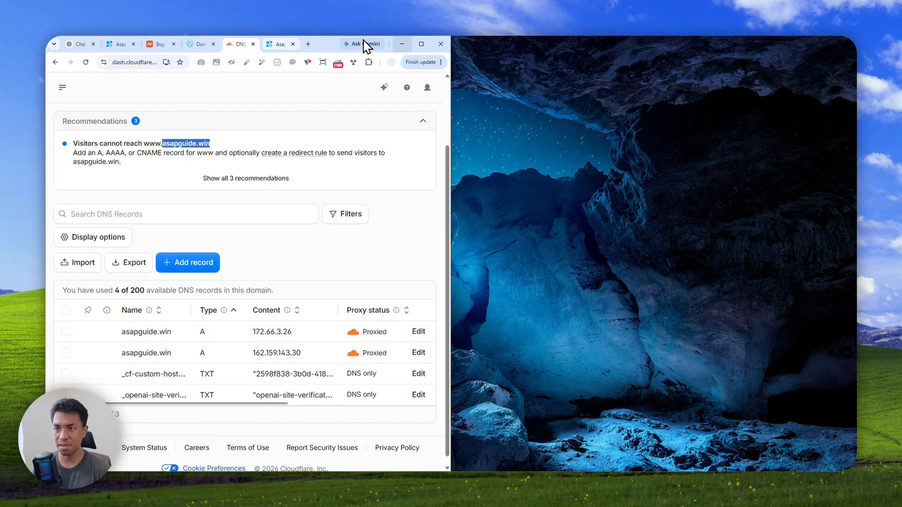
left_click(421, 44)
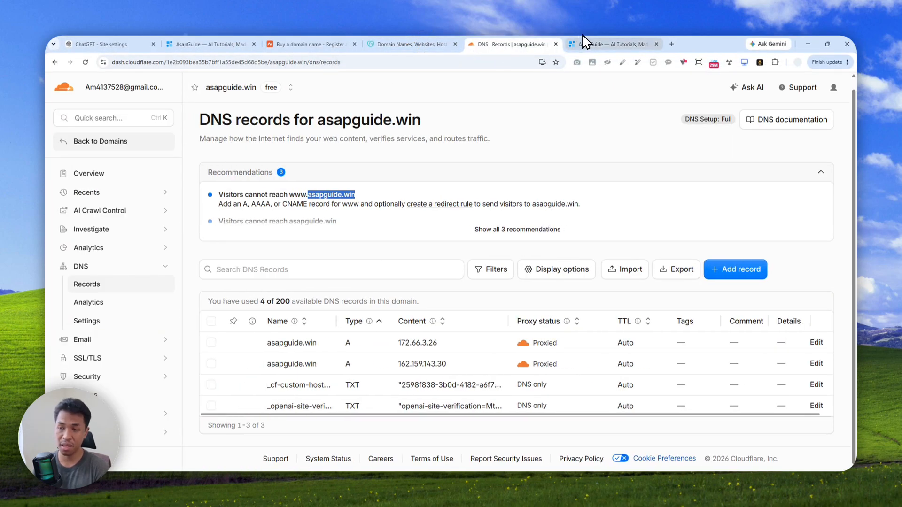
Step: Compare the asapguide.win page and its address with the original chatgpt.site version of the AsapGuide site
left_click(604, 41)
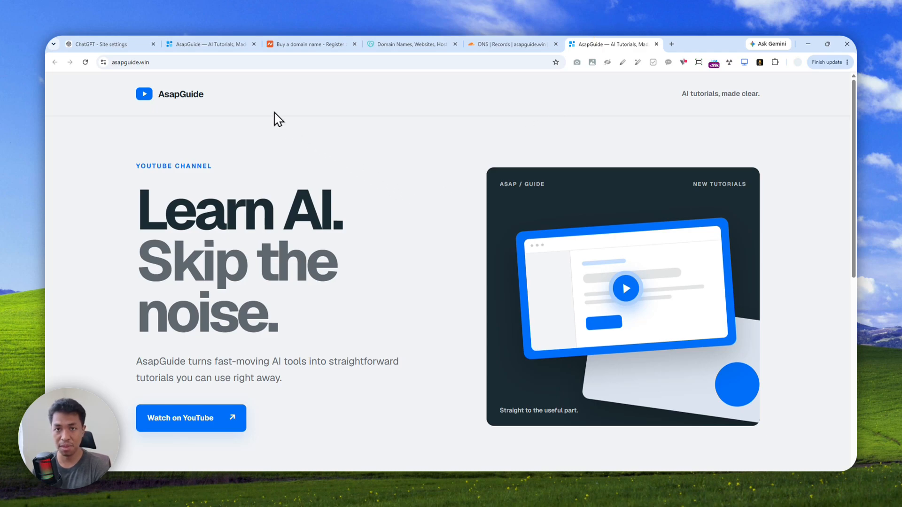
left_click_drag(179, 63, 67, 61)
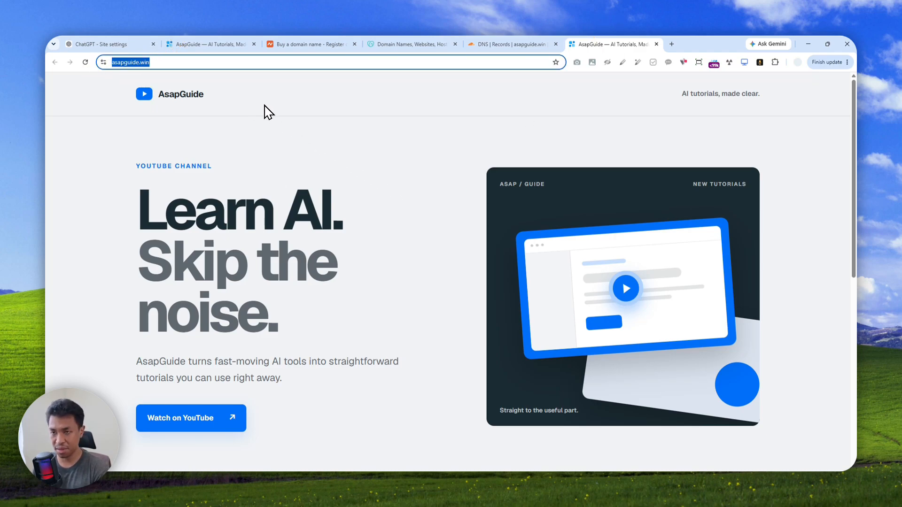
left_click(232, 44)
left_click_drag(294, 60, 68, 71)
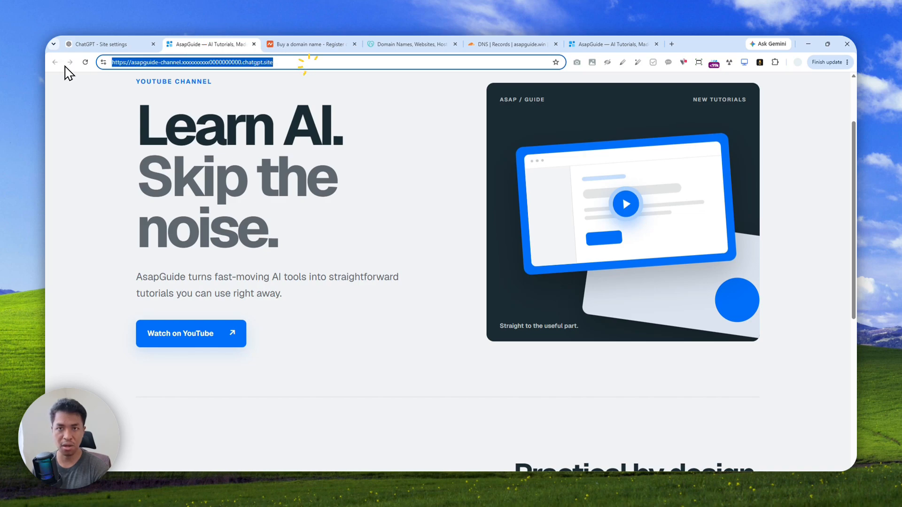
scroll(226, 133, "up", 2)
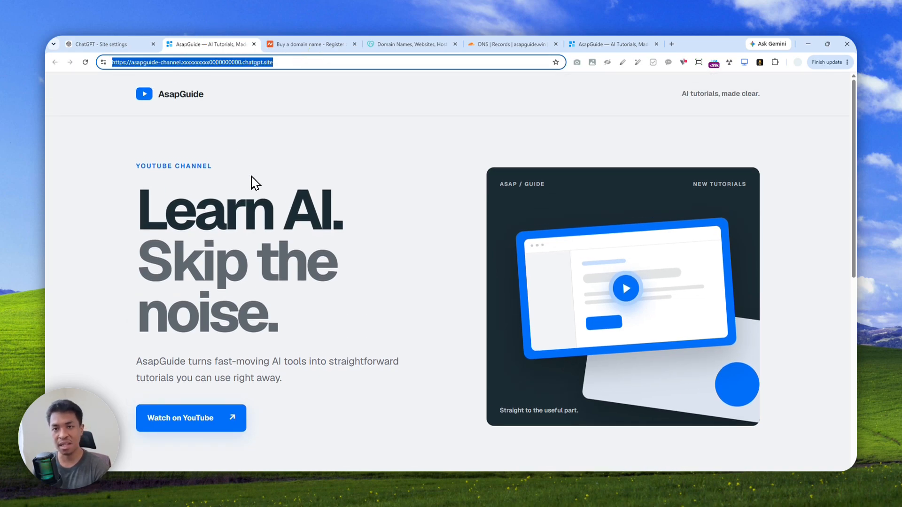
Step: Place the asapguide.win tab directly after the original site's tab and return to ChatGPT's site settings
left_click_drag(613, 44, 314, 44)
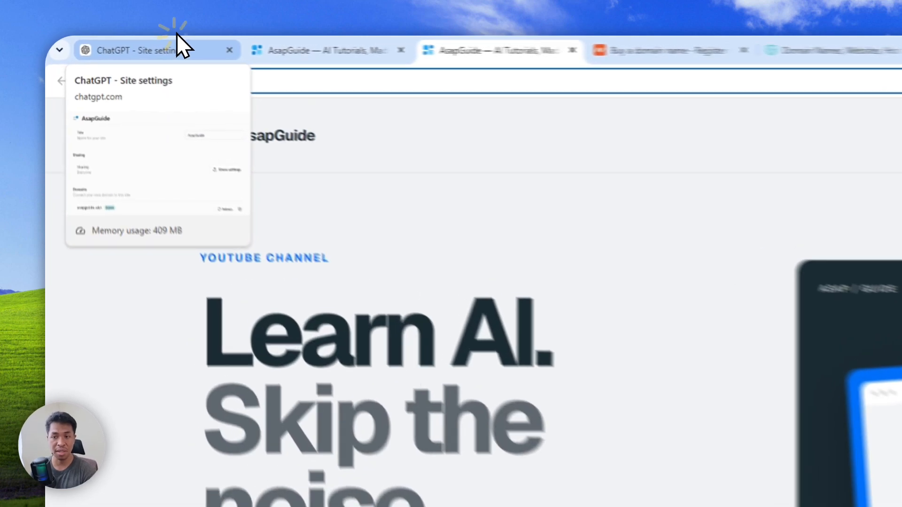
left_click(126, 43)
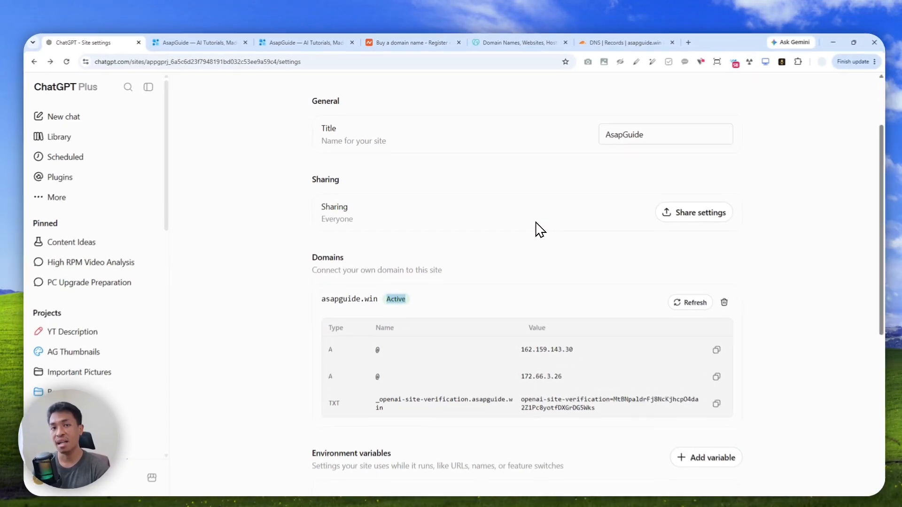